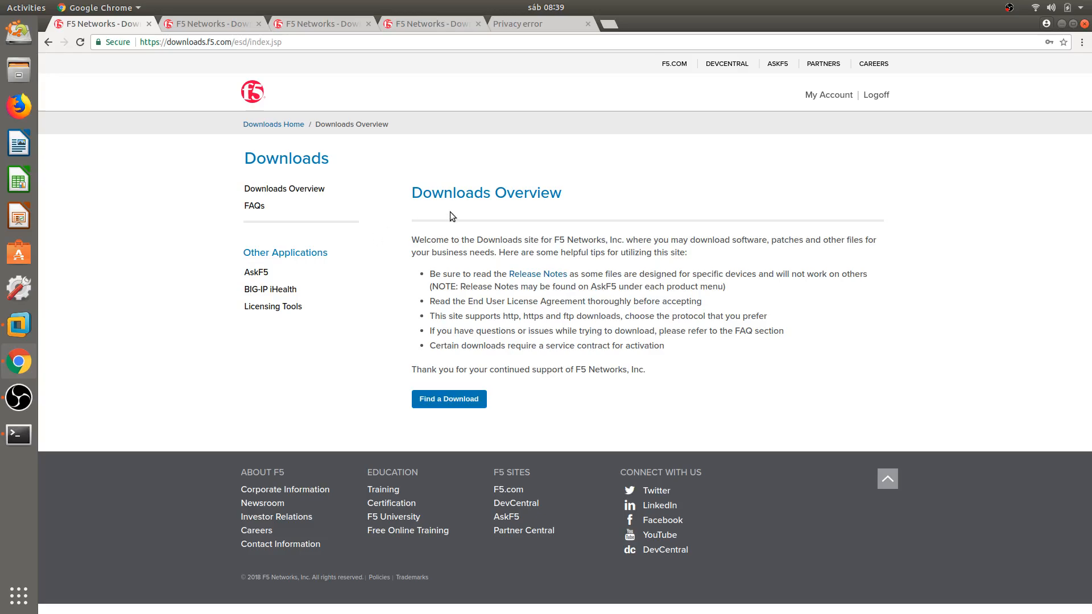
Browse the F5 product line page, then switch to the BIG-IP v13.x 13.0.0 container list.
{"action": "left_click_drag", "start_coordinate": [167, 42], "coordinate": [231, 42]}
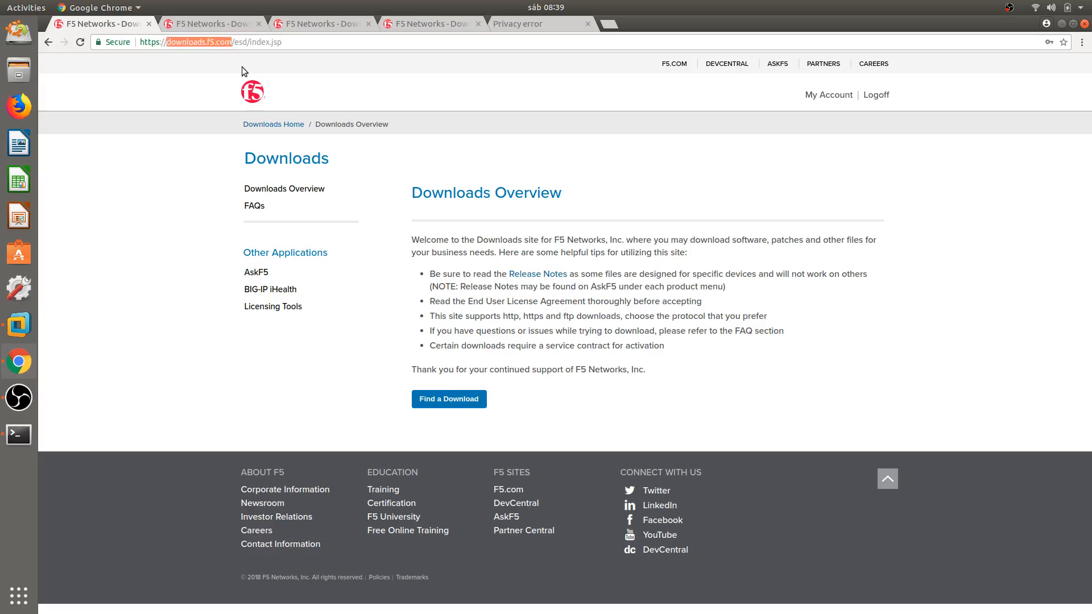
{"action": "left_click", "coordinate": [576, 341]}
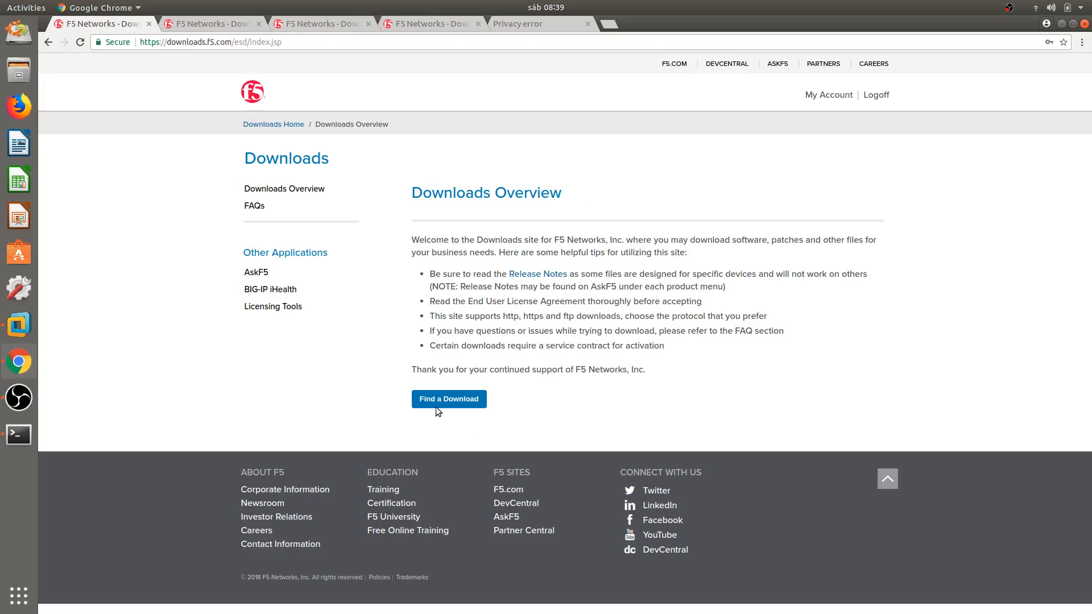
{"action": "left_click", "coordinate": [249, 26]}
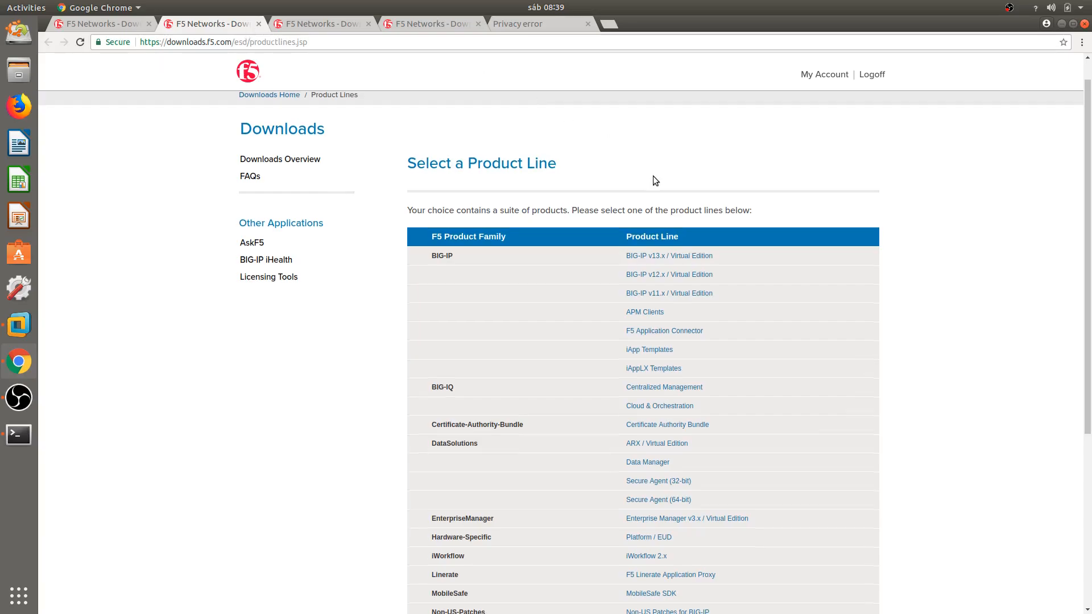
{"action": "scroll", "coordinate": [444, 262], "scroll_direction": "down", "scroll_amount": 5}
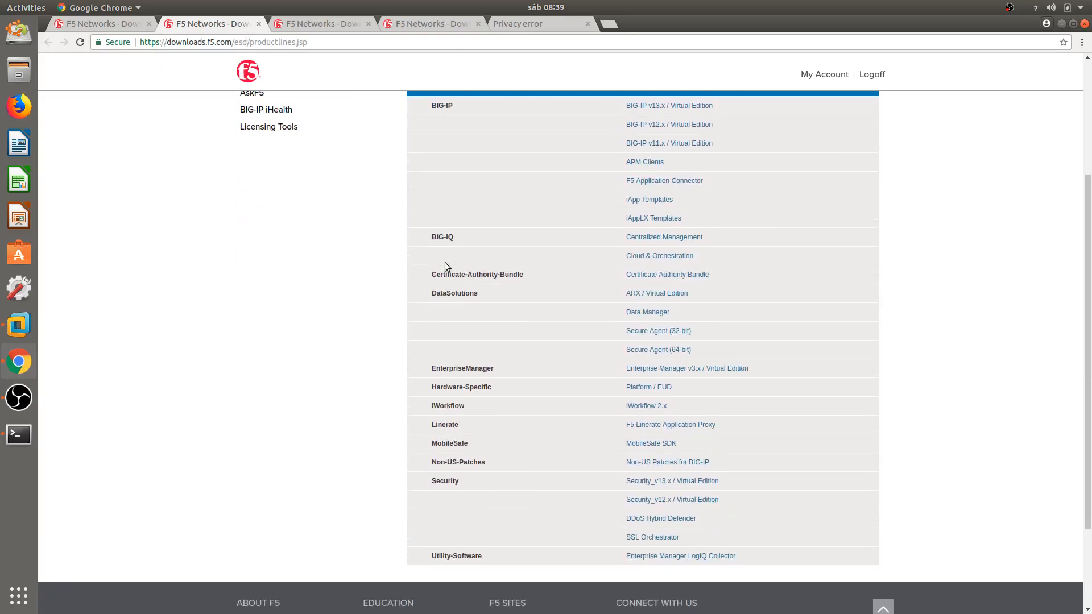
{"action": "scroll", "coordinate": [445, 261], "scroll_direction": "up", "scroll_amount": 5}
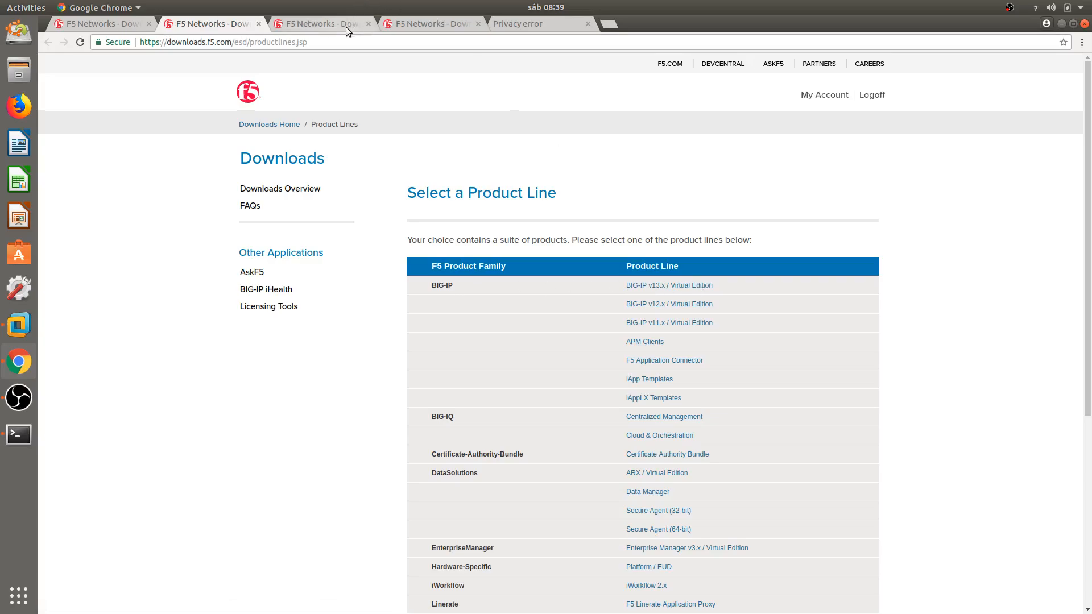
{"action": "key", "text": "ctrl+Tab"}
{"action": "scroll", "coordinate": [633, 174], "scroll_direction": "down", "scroll_amount": 3}
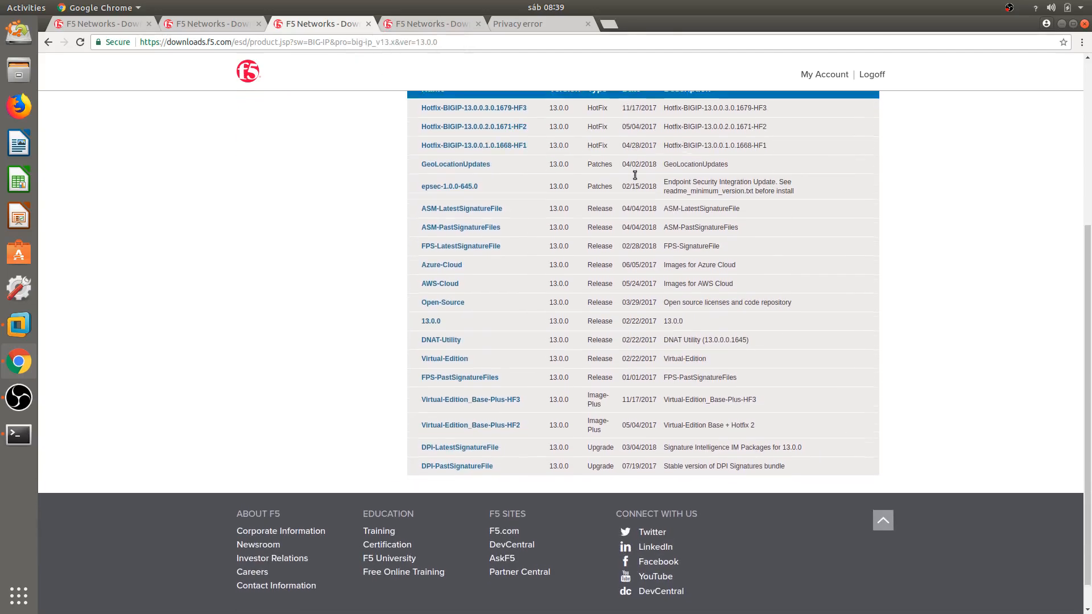
Locate the 13.0.0 and Virtual-Edition containers and bring up the Virtual-Edition file list.
{"action": "scroll", "coordinate": [634, 174], "scroll_direction": "up", "scroll_amount": 5}
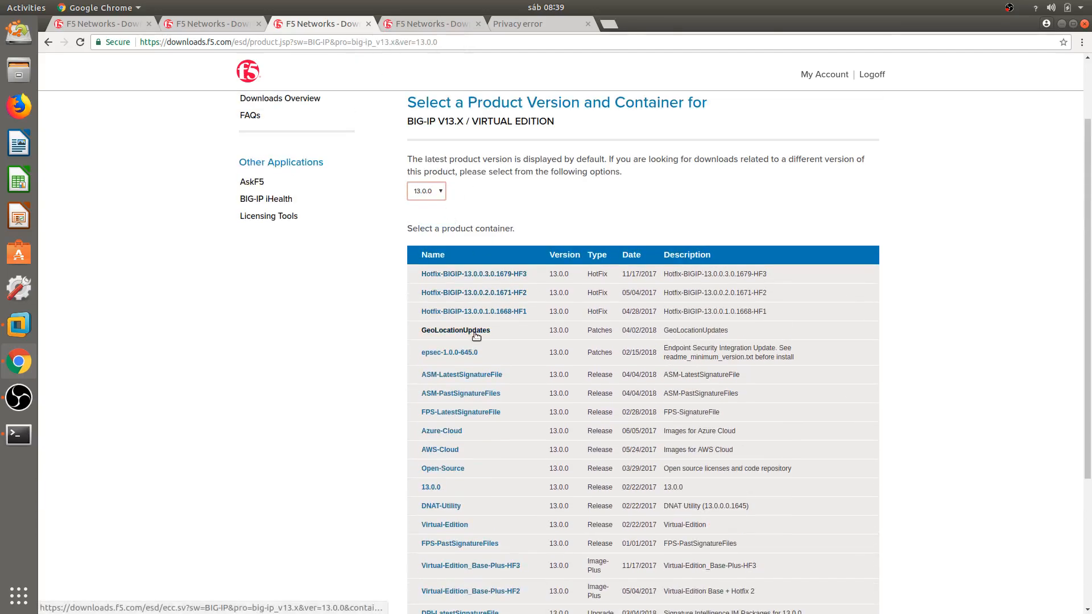
{"action": "scroll", "coordinate": [476, 336], "scroll_direction": "down", "scroll_amount": 2}
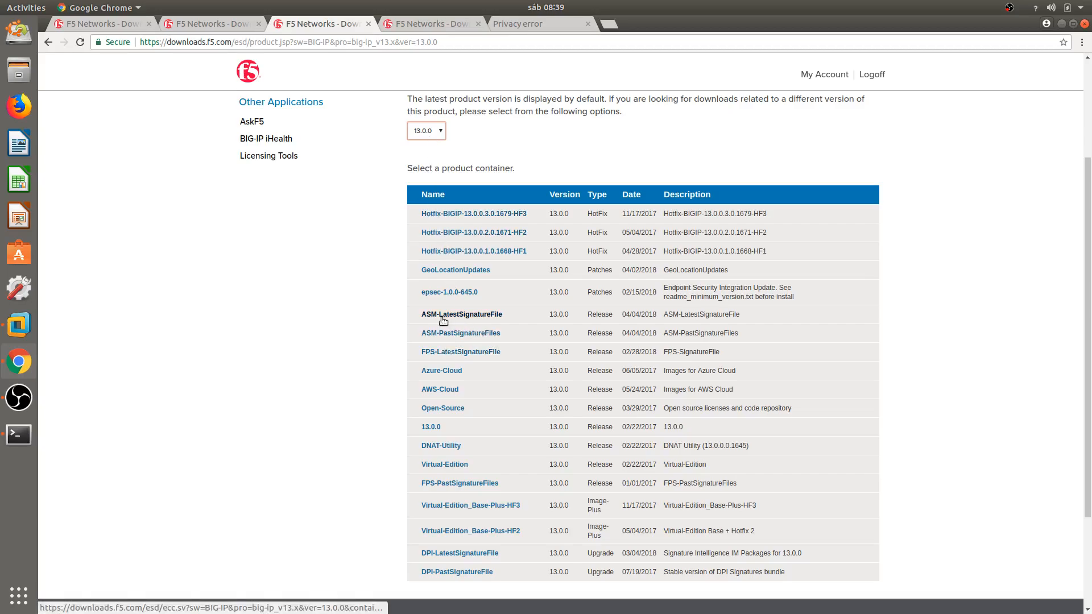
{"action": "scroll", "coordinate": [498, 327], "scroll_direction": "down", "scroll_amount": 1}
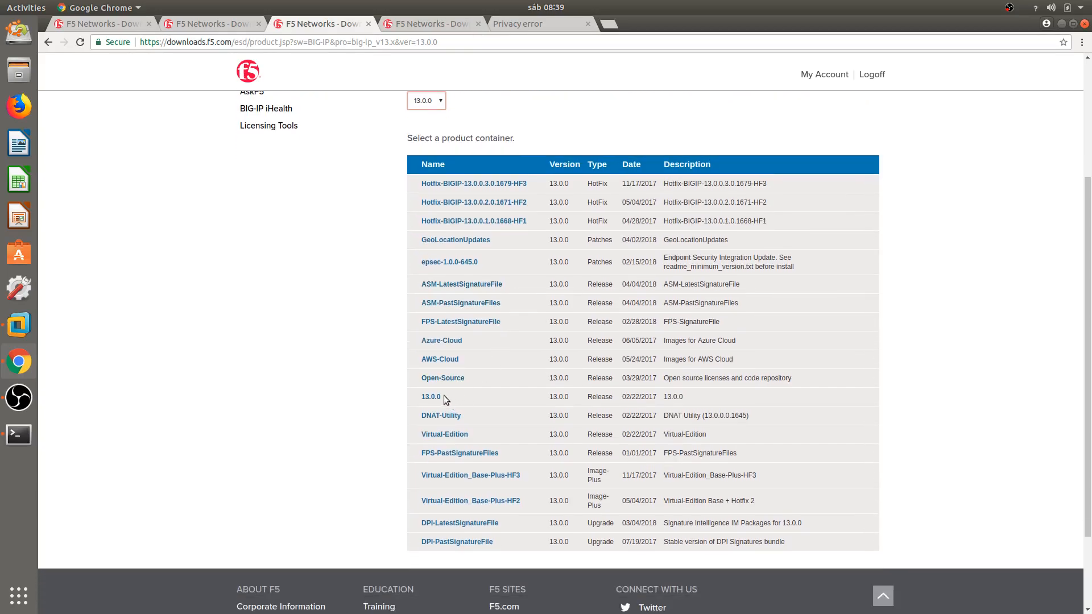
{"action": "left_click_drag", "start_coordinate": [442, 397], "coordinate": [427, 398]}
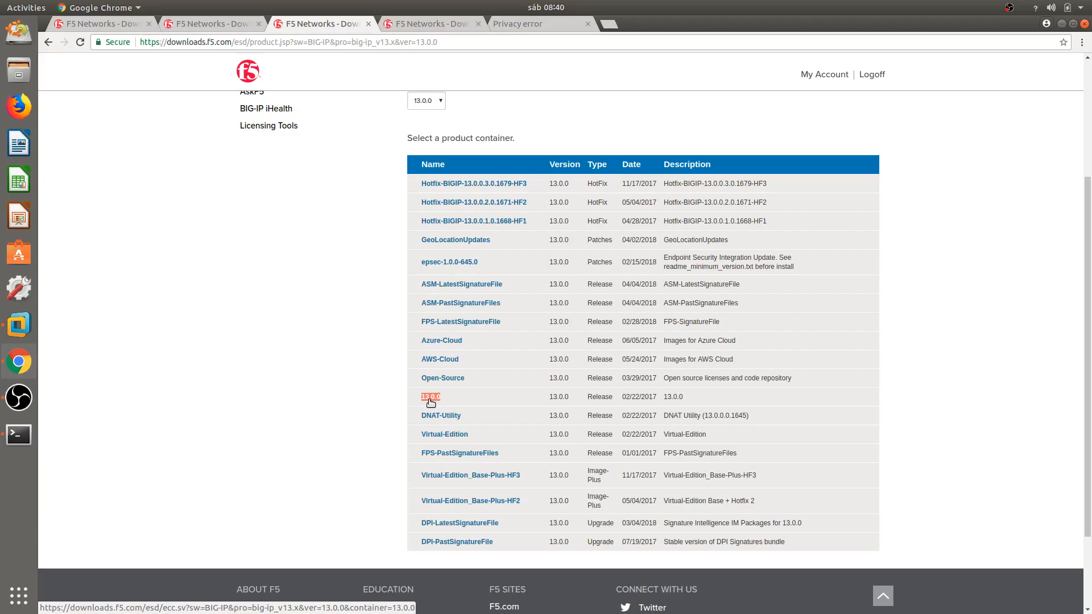
{"action": "left_click", "coordinate": [466, 398]}
{"action": "left_click_drag", "start_coordinate": [474, 437], "coordinate": [421, 436]}
{"action": "left_click", "coordinate": [460, 18]}
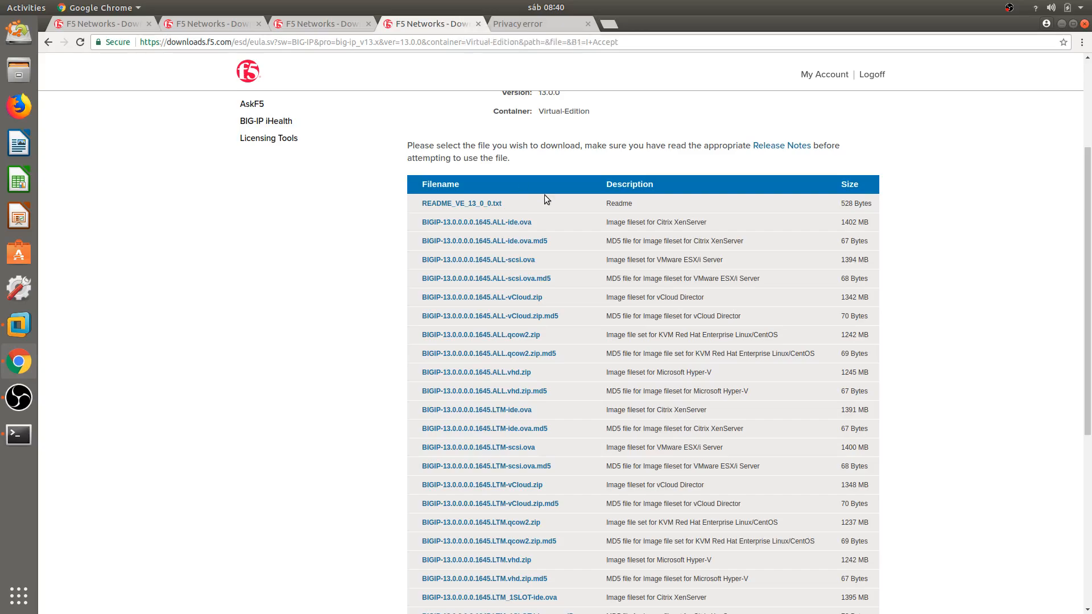
Scan the Virtual-Edition file descriptions, picking out the Microsoft and VMware images.
{"action": "scroll", "coordinate": [544, 196], "scroll_direction": "down", "scroll_amount": 5}
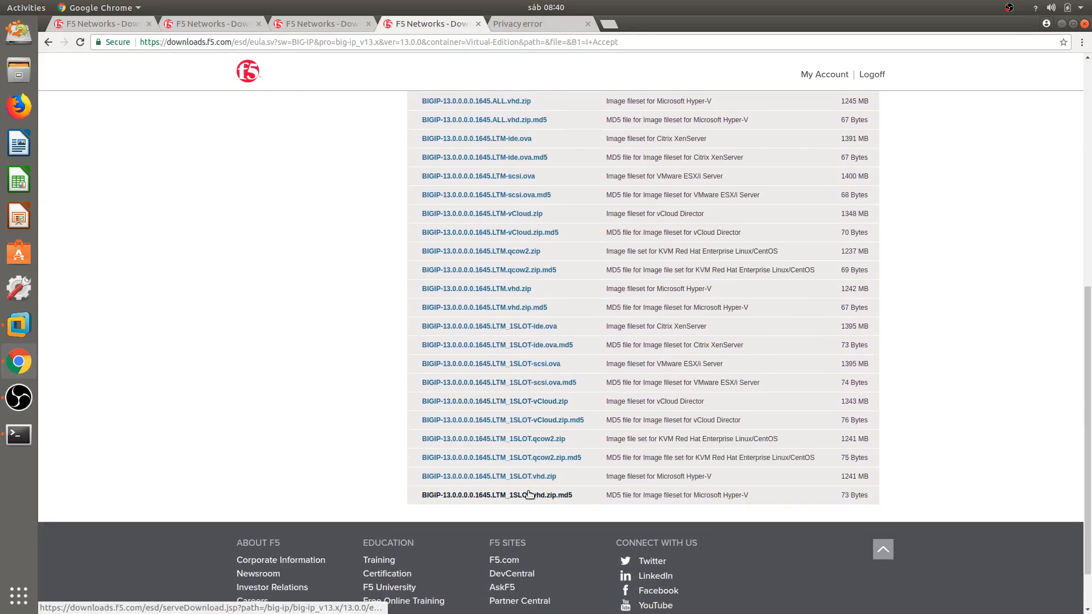
{"action": "scroll", "coordinate": [529, 494], "scroll_direction": "up", "scroll_amount": 4}
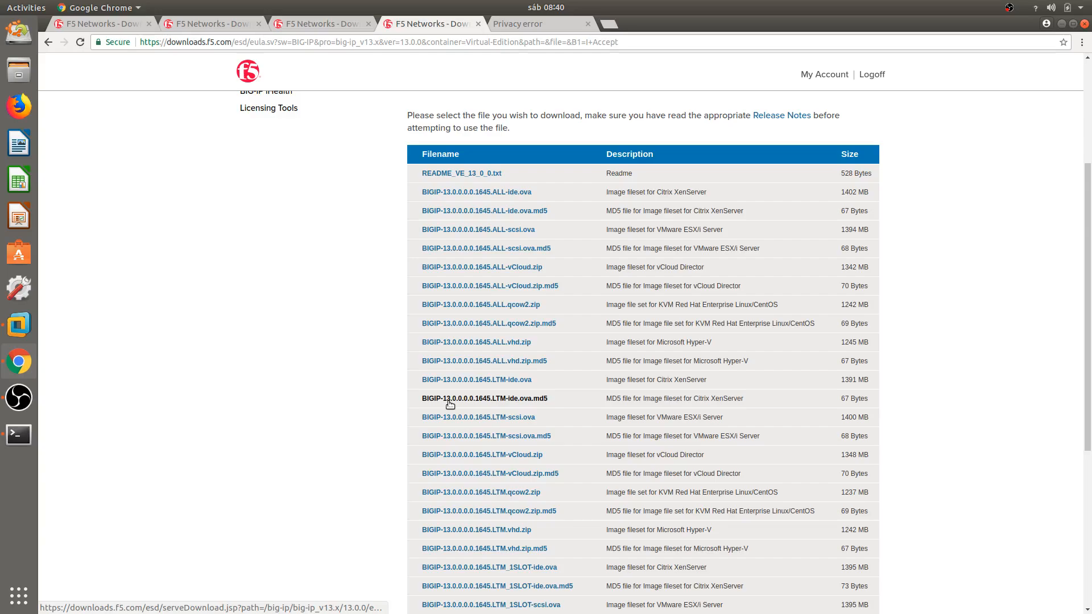
{"action": "double_click", "coordinate": [673, 343]}
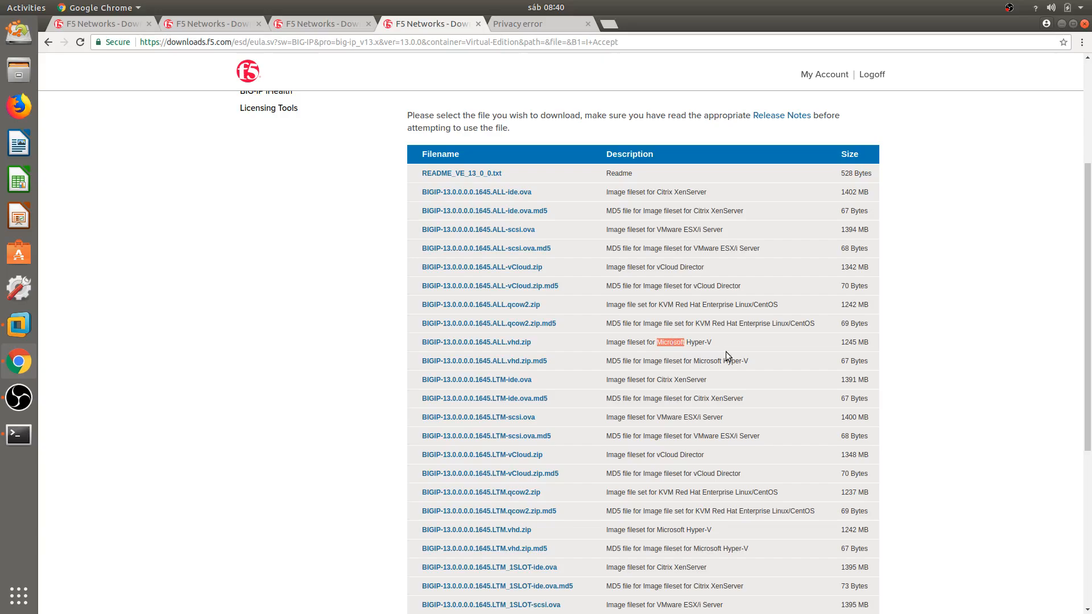
{"action": "left_click", "coordinate": [673, 192]}
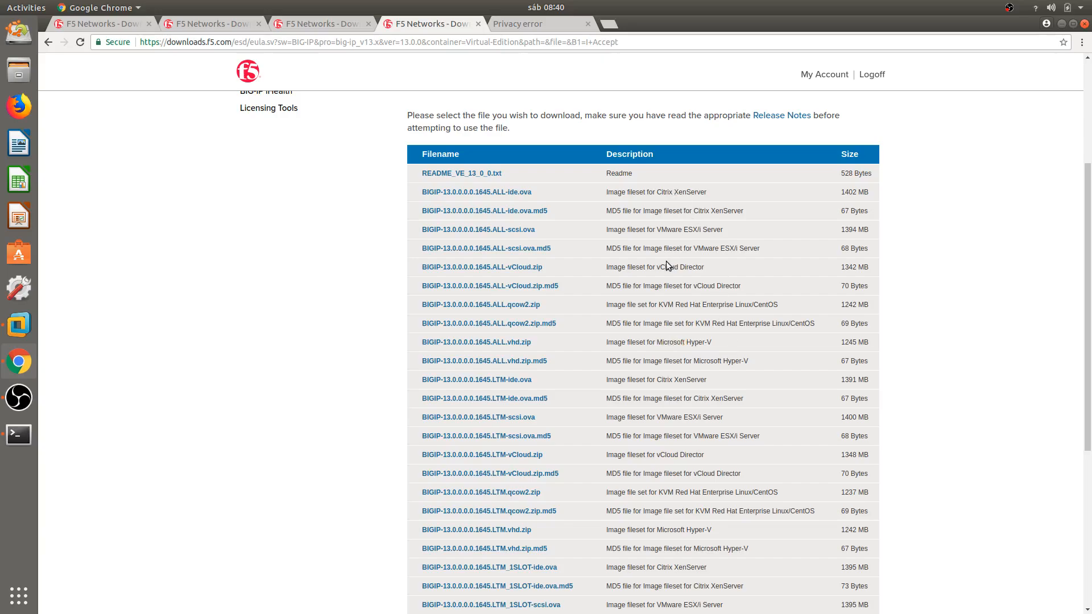
{"action": "double_click", "coordinate": [670, 230]}
Highlight BIGIP-13.0.0.0.0.1645.ALL-scsi.ova, the 1394 MB VMware ESX/i Server image.
{"action": "scroll", "coordinate": [792, 419], "scroll_direction": "up", "scroll_amount": 2}
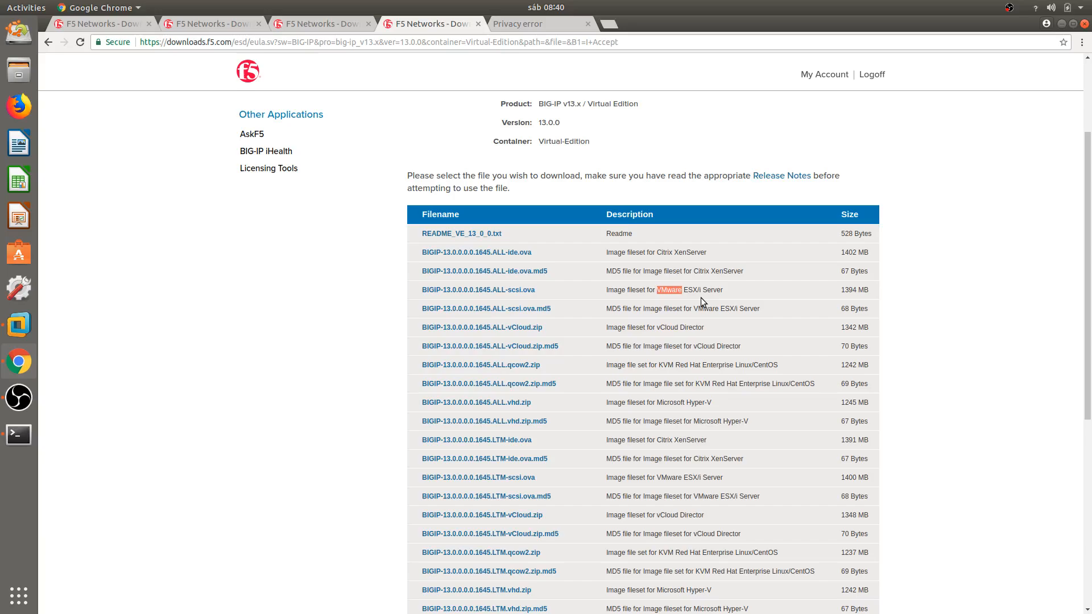
{"action": "scroll", "coordinate": [531, 295], "scroll_direction": "down", "scroll_amount": 4}
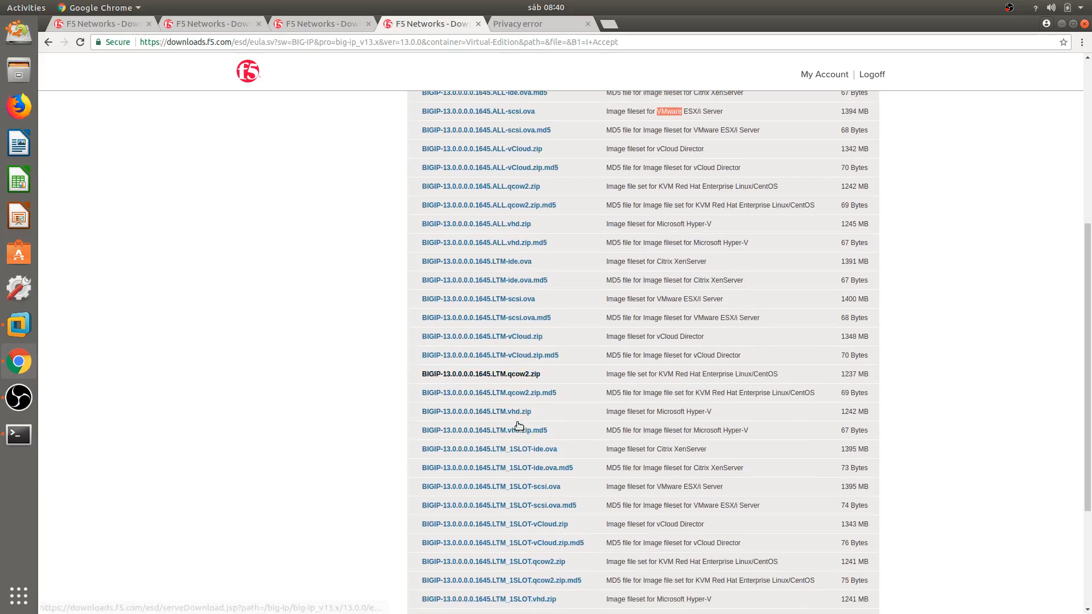
{"action": "scroll", "coordinate": [505, 277], "scroll_direction": "up", "scroll_amount": 2}
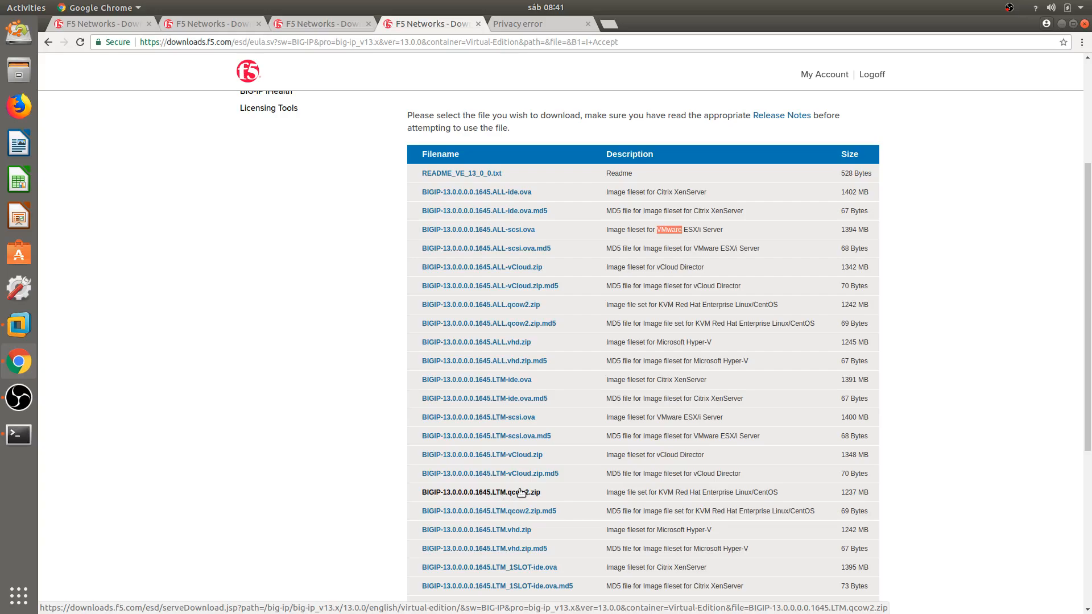
{"action": "scroll", "coordinate": [521, 492], "scroll_direction": "down", "scroll_amount": 1}
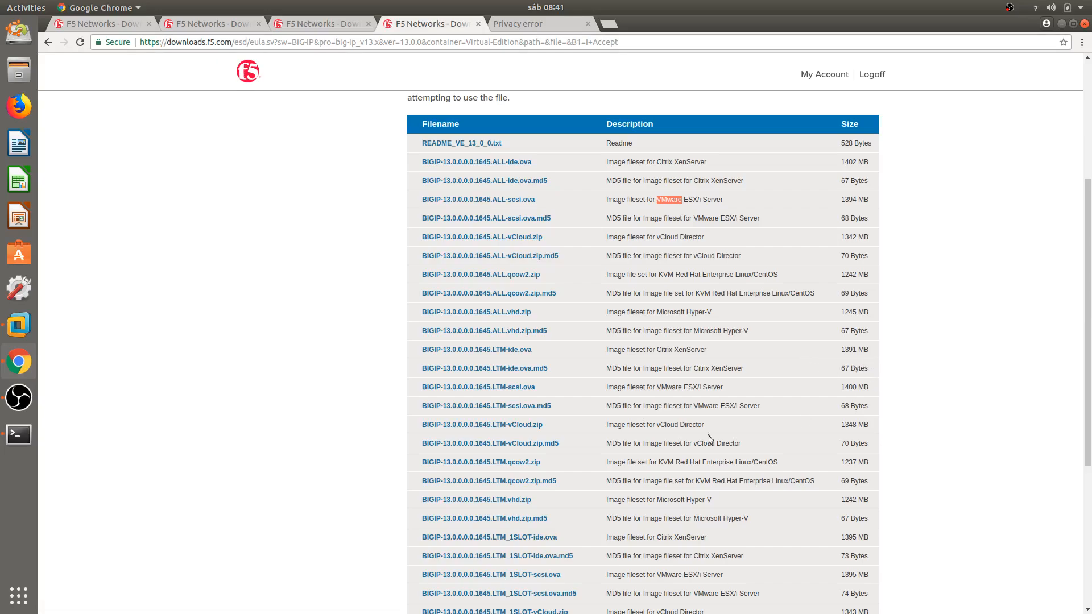
{"action": "left_click", "coordinate": [859, 391]}
{"action": "scroll", "coordinate": [624, 379], "scroll_direction": "down", "scroll_amount": 1}
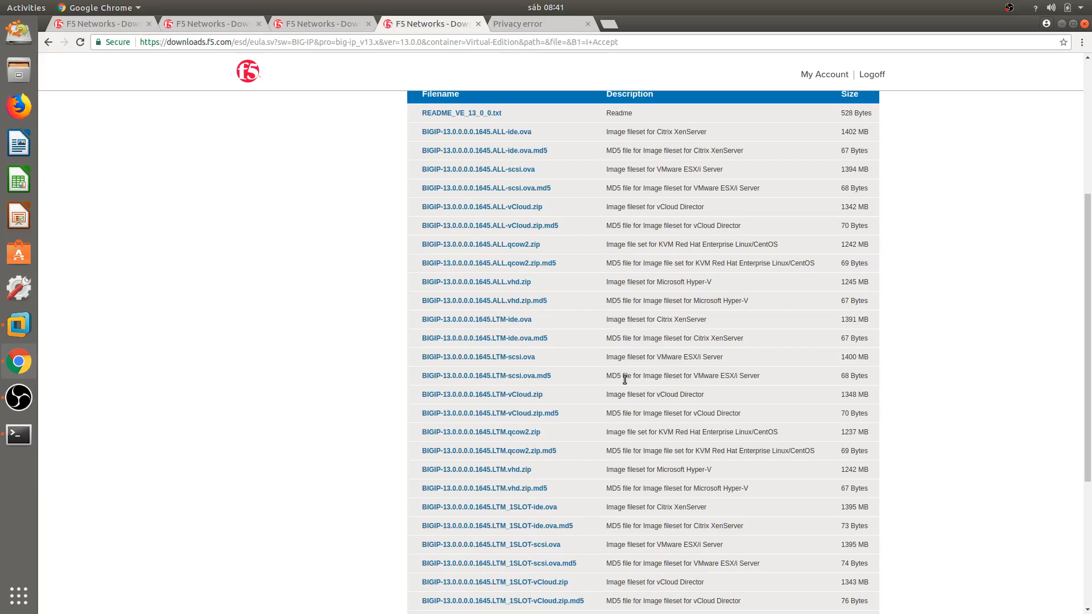
{"action": "scroll", "coordinate": [624, 379], "scroll_direction": "up", "scroll_amount": 4}
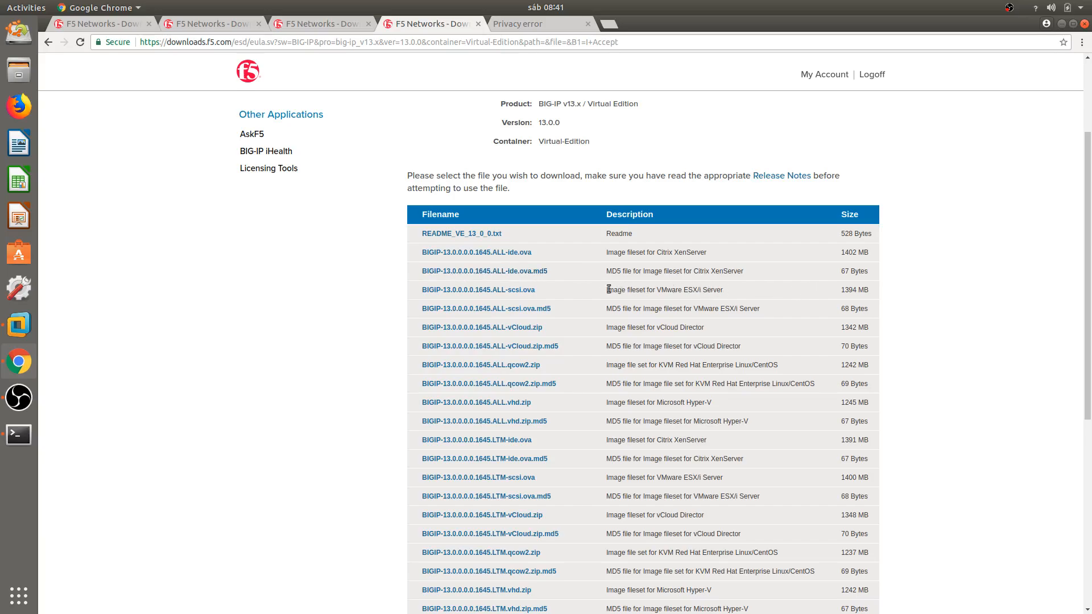
{"action": "left_click_drag", "start_coordinate": [540, 292], "coordinate": [421, 292]}
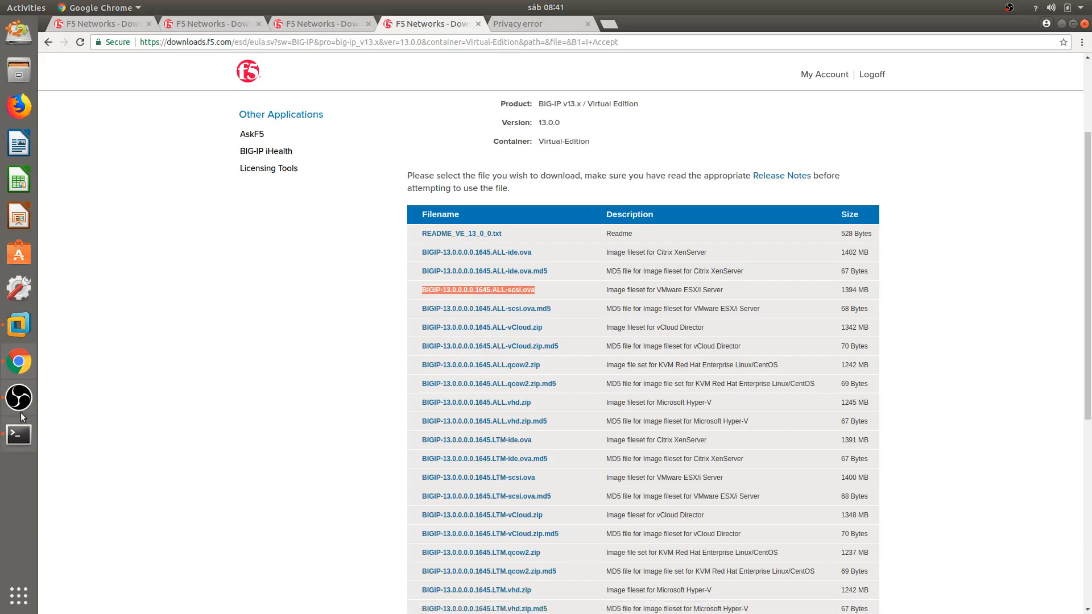
In a maximized terminal, change into Downloads and list its files with ls.
{"action": "left_click", "coordinate": [26, 442]}
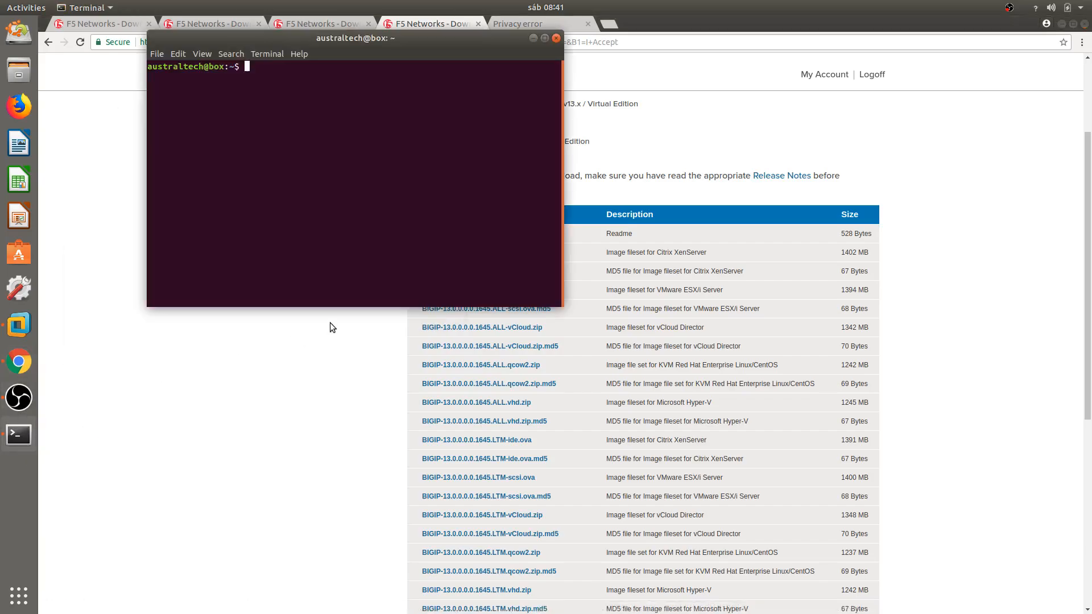
{"action": "double_click", "coordinate": [414, 36]}
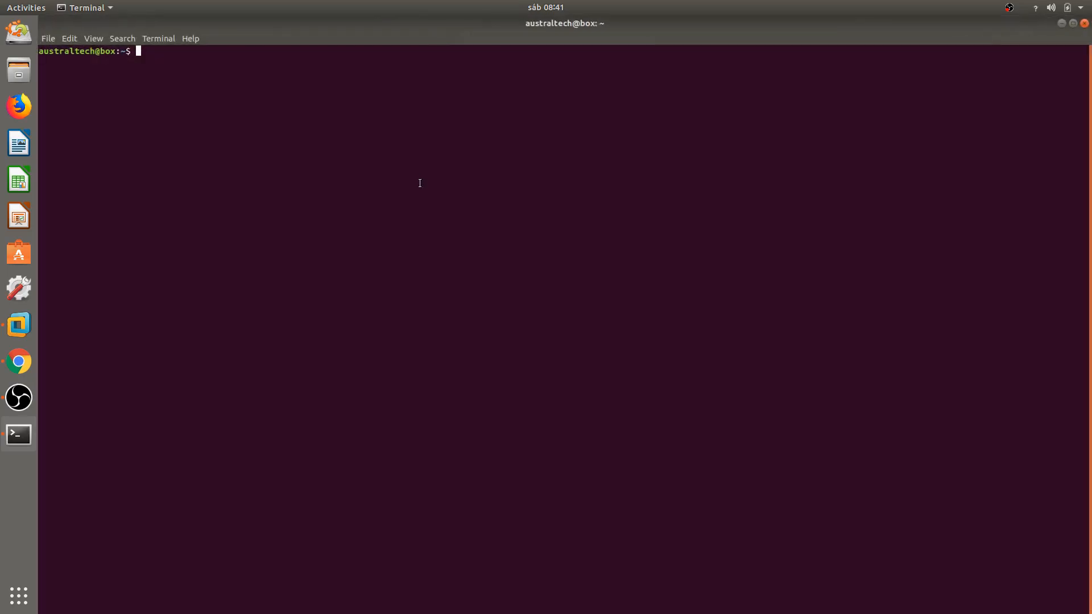
{"action": "type", "text": "cd Down"}
{"action": "key", "text": "Tab"}
{"action": "key", "text": "Return"}
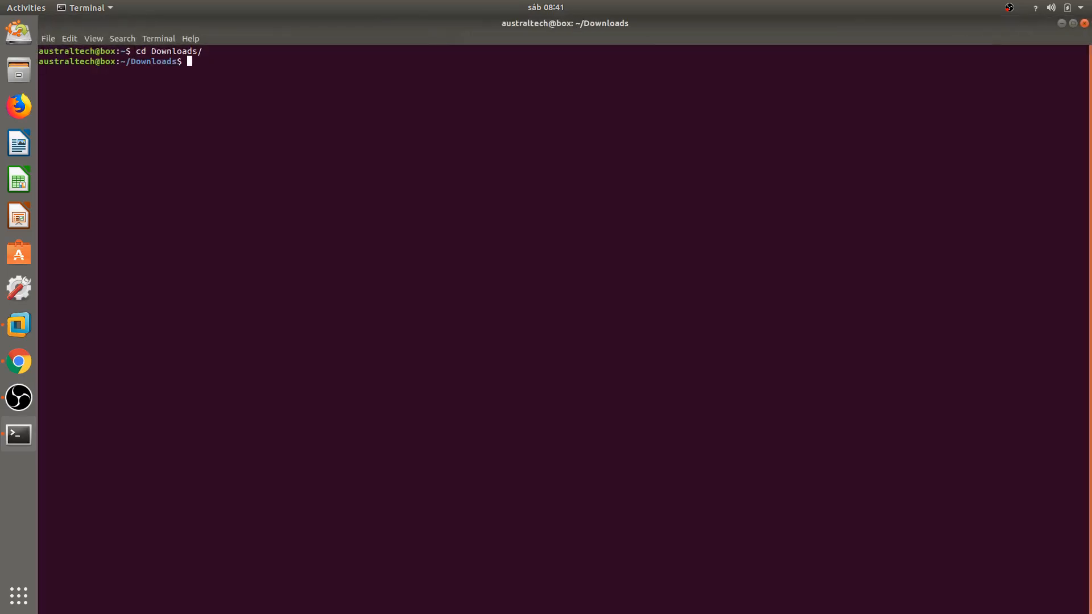
{"action": "type", "text": "ls"}
{"action": "key", "text": "Return"}
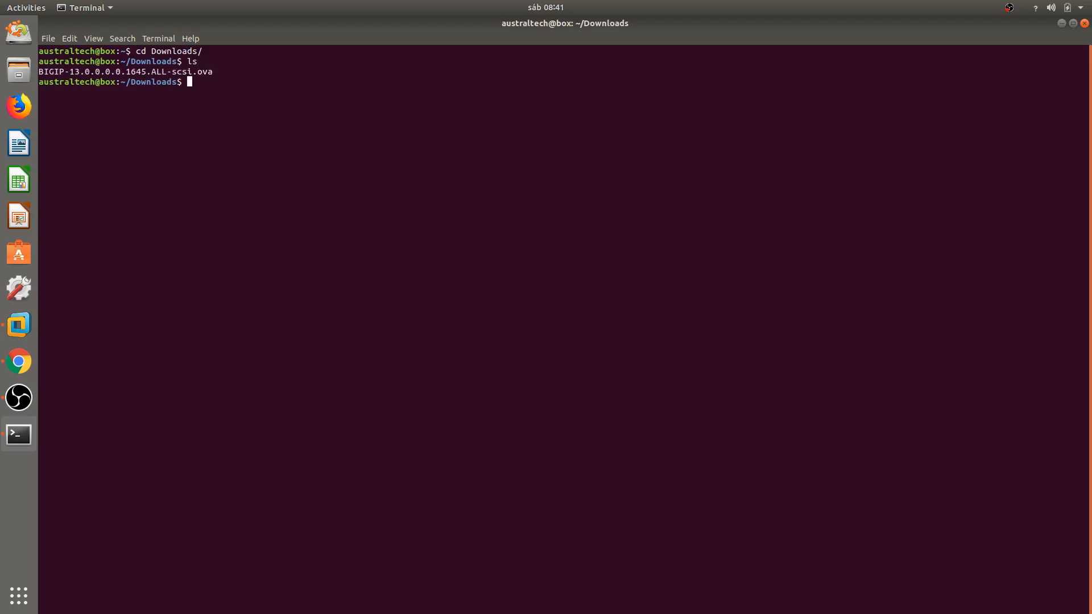
Confirm BIGIP-13.0.0.0.0.1645.ALL-scsi.ova is listed and bring VMware Workstation forward.
{"action": "double_click", "coordinate": [165, 73]}
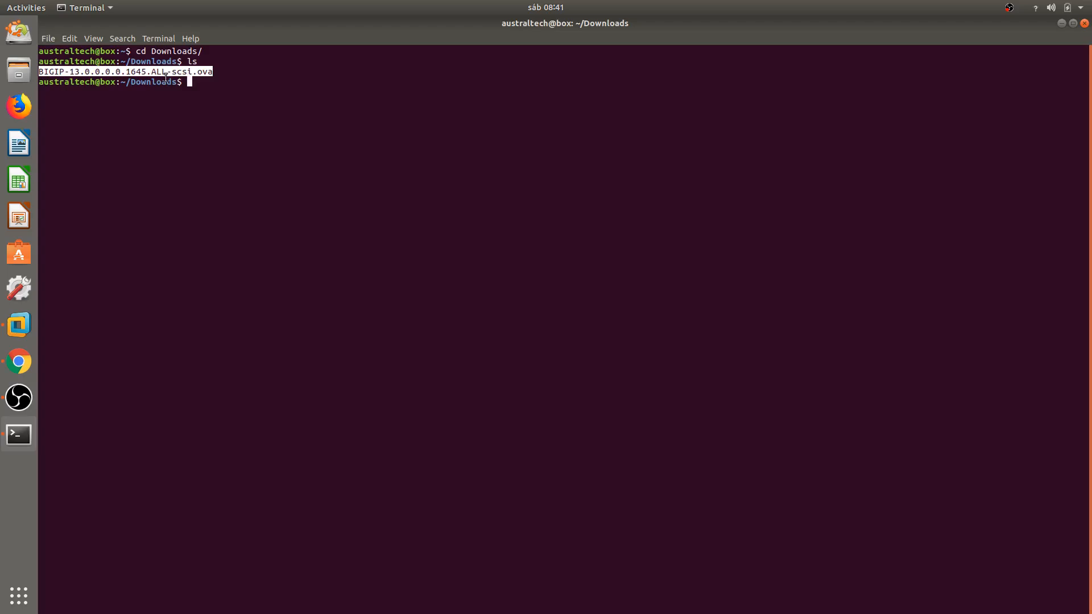
{"action": "left_click", "coordinate": [165, 72]}
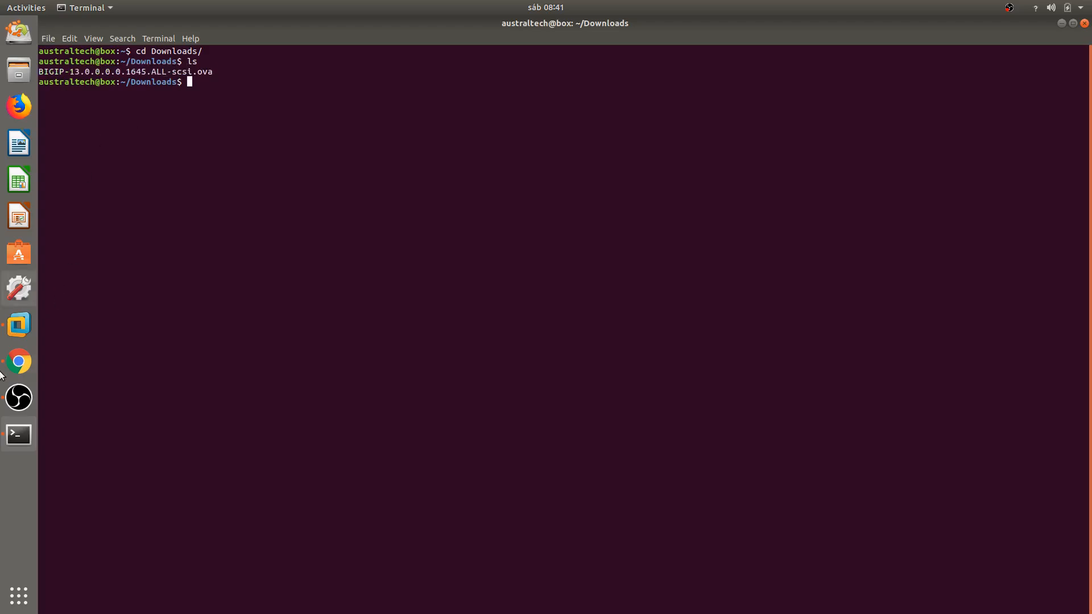
{"action": "left_click", "coordinate": [21, 325]}
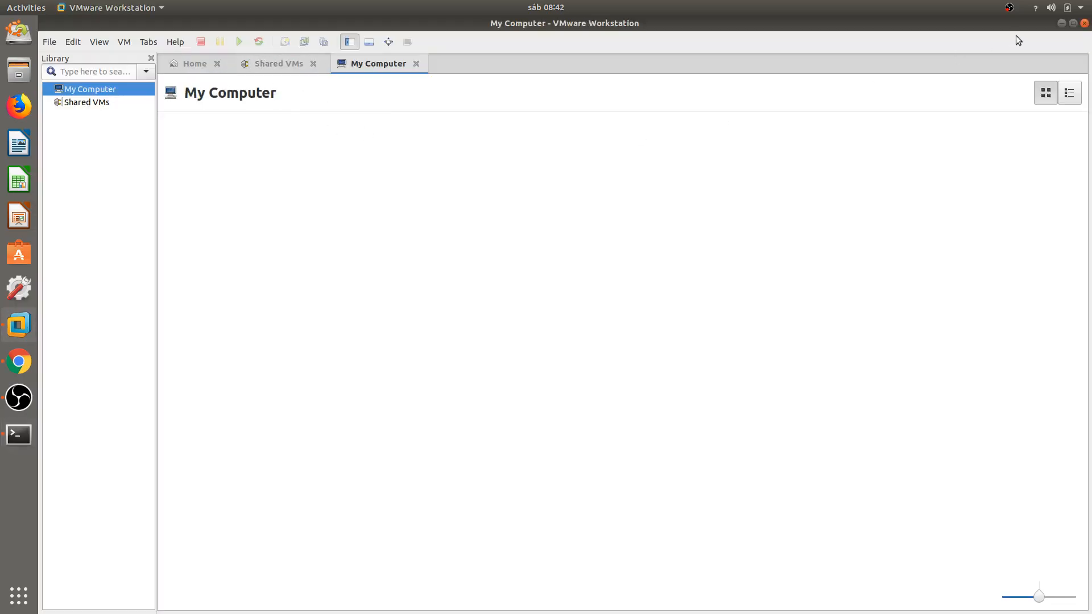
Minimize and restore VMware Workstation, then show its File menu.
{"action": "left_click", "coordinate": [1060, 23]}
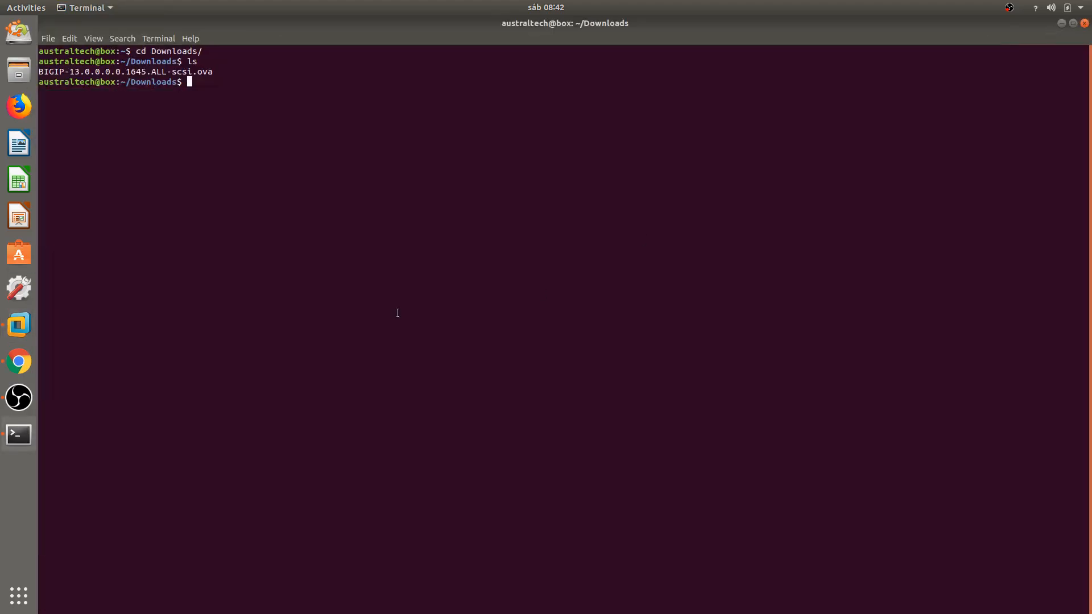
{"action": "left_click", "coordinate": [21, 330]}
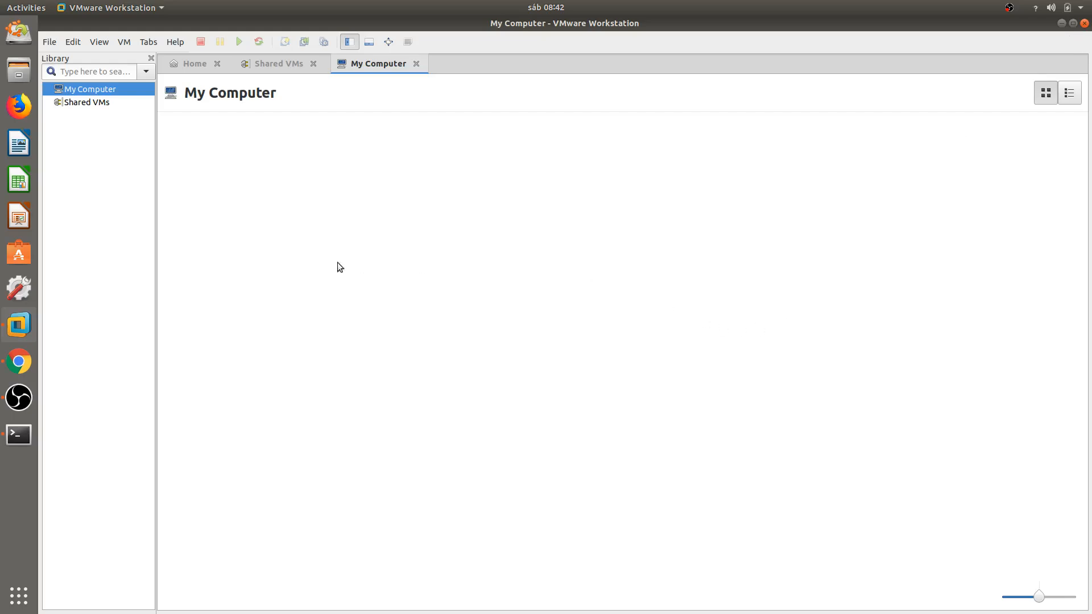
{"action": "left_click", "coordinate": [50, 43]}
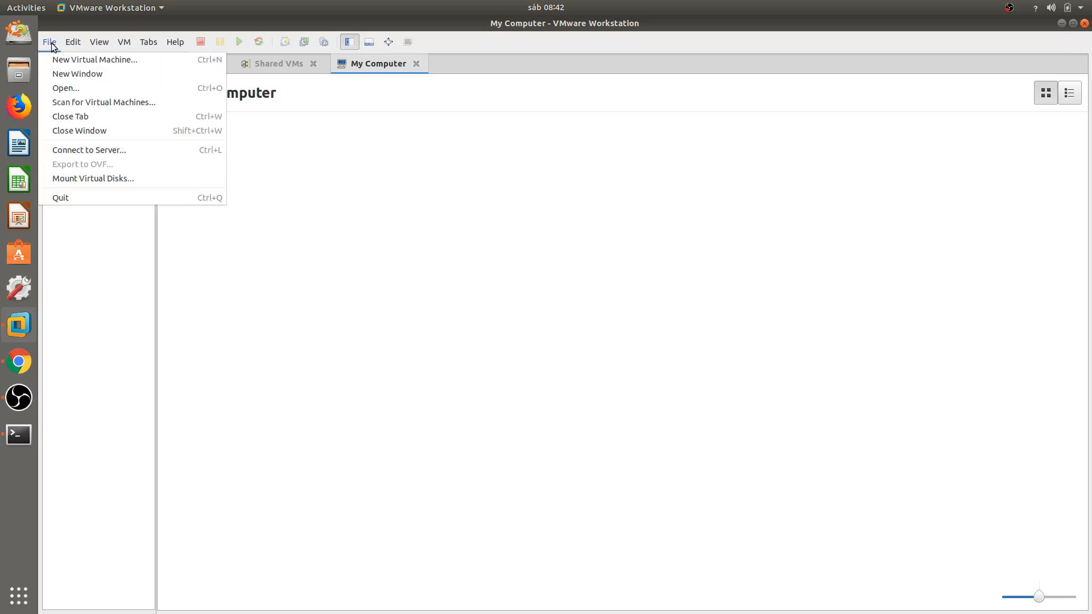
Open BIGIP-13.0.0.0.0.1645.ALL-scsi.ova from the Downloads folder via File > Open.
{"action": "left_click", "coordinate": [76, 88]}
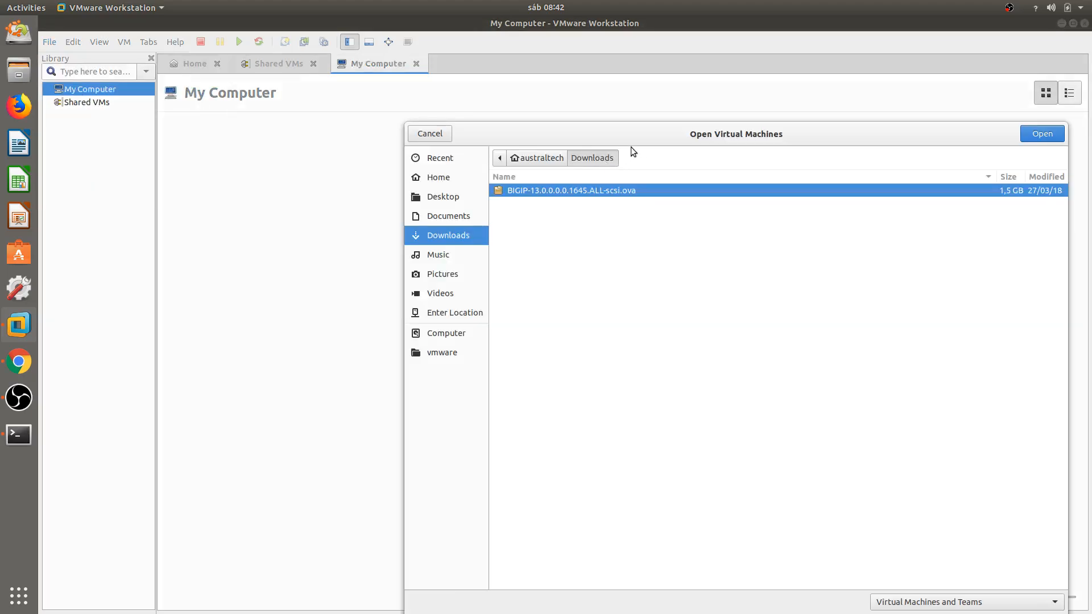
{"action": "left_click", "coordinate": [537, 161]}
{"action": "left_click", "coordinate": [589, 164]}
{"action": "left_click_drag", "start_coordinate": [546, 125], "coordinate": [463, 91]}
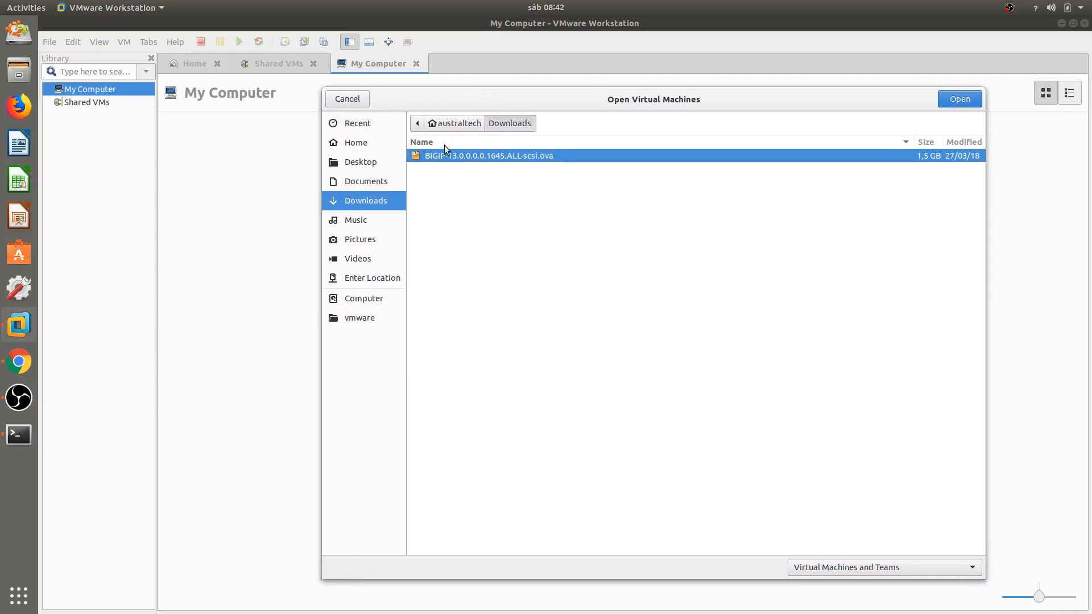
{"action": "double_click", "coordinate": [503, 156]}
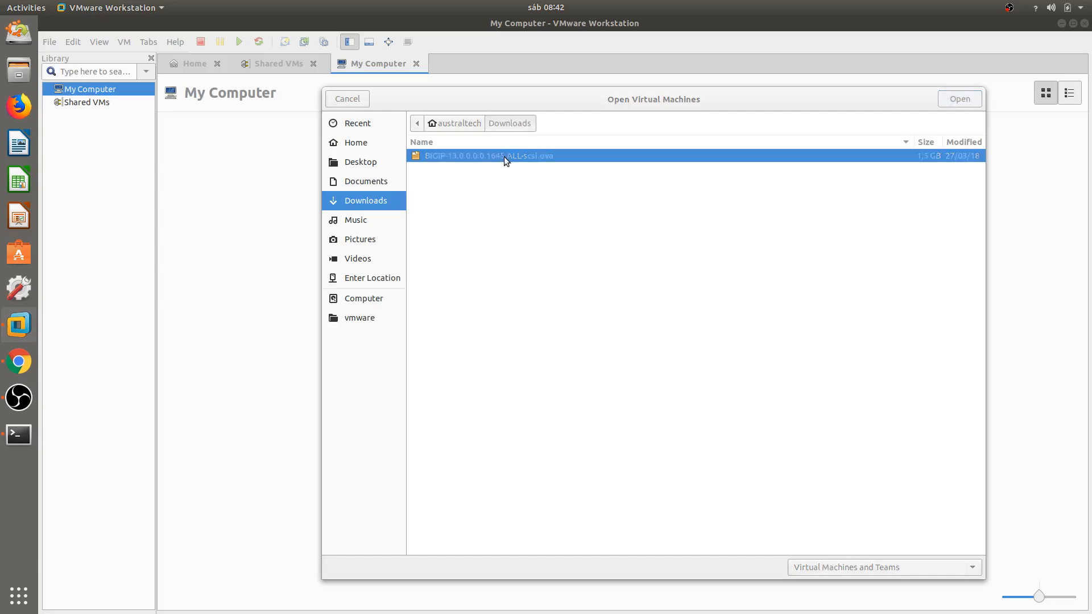
Accept the license terms and continue to the VM name and storage page.
{"action": "left_click", "coordinate": [542, 456]}
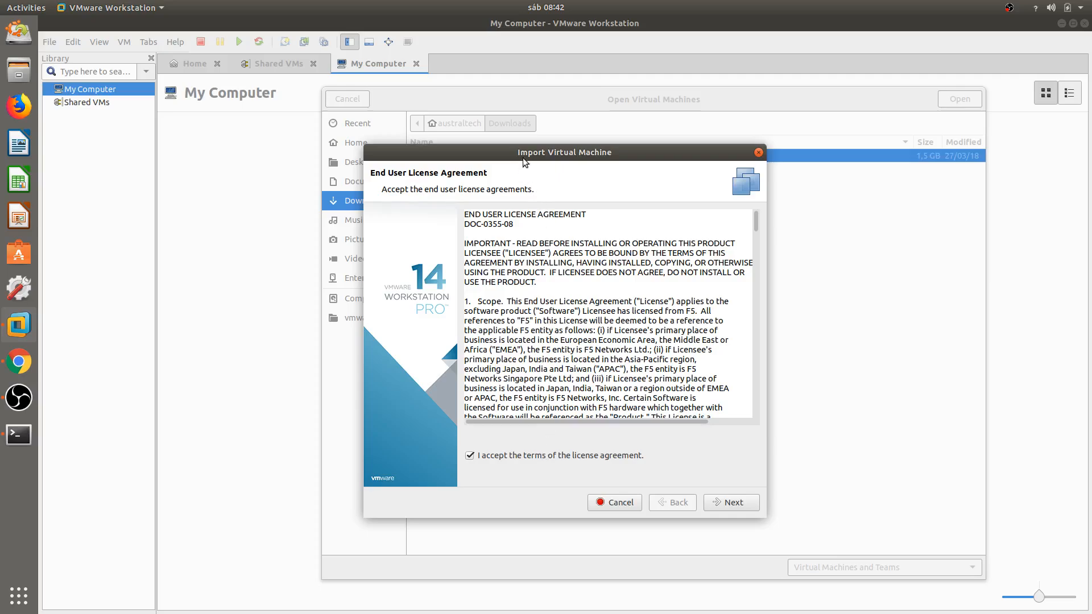
{"action": "left_click", "coordinate": [719, 503]}
{"action": "left_click_drag", "start_coordinate": [516, 252], "coordinate": [692, 259]}
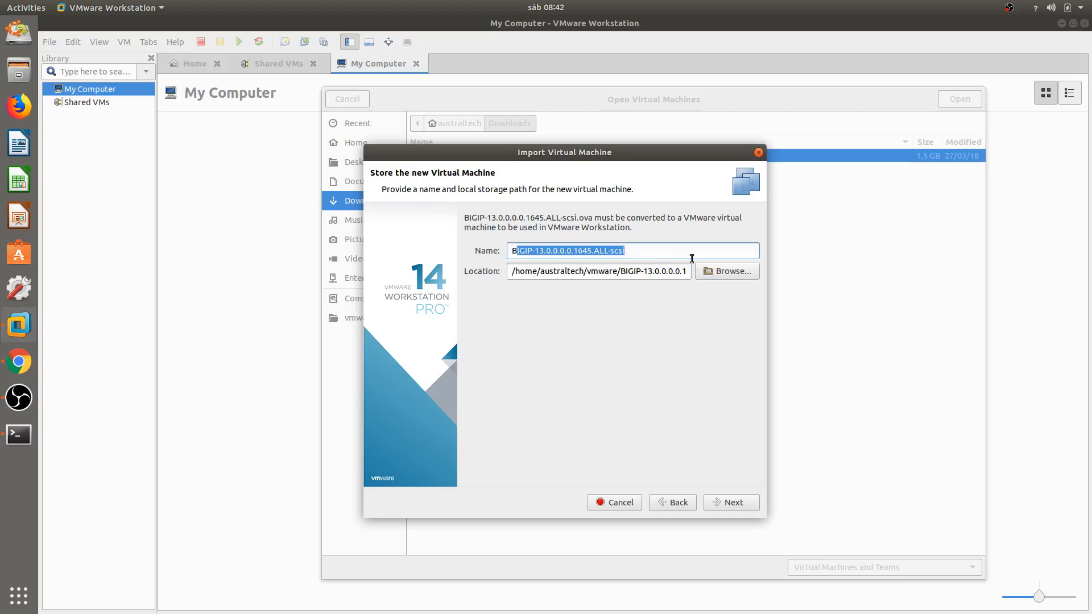
{"action": "left_click", "coordinate": [522, 251]}
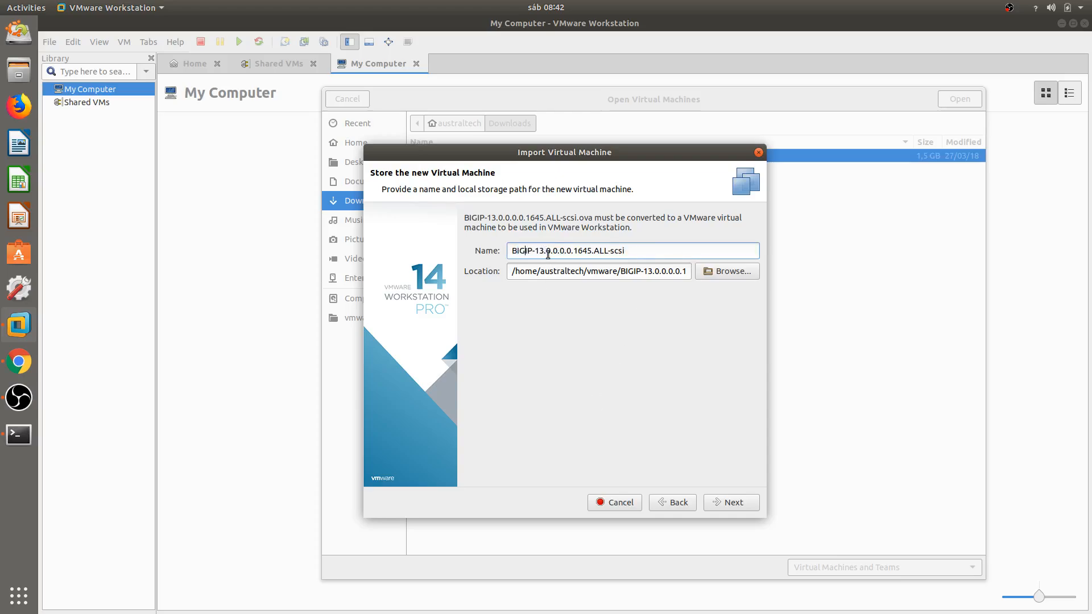
Replace the name's version suffix to make it BIGIP-13-AustralTech, and continue.
{"action": "left_click_drag", "start_coordinate": [547, 251], "coordinate": [680, 251]}
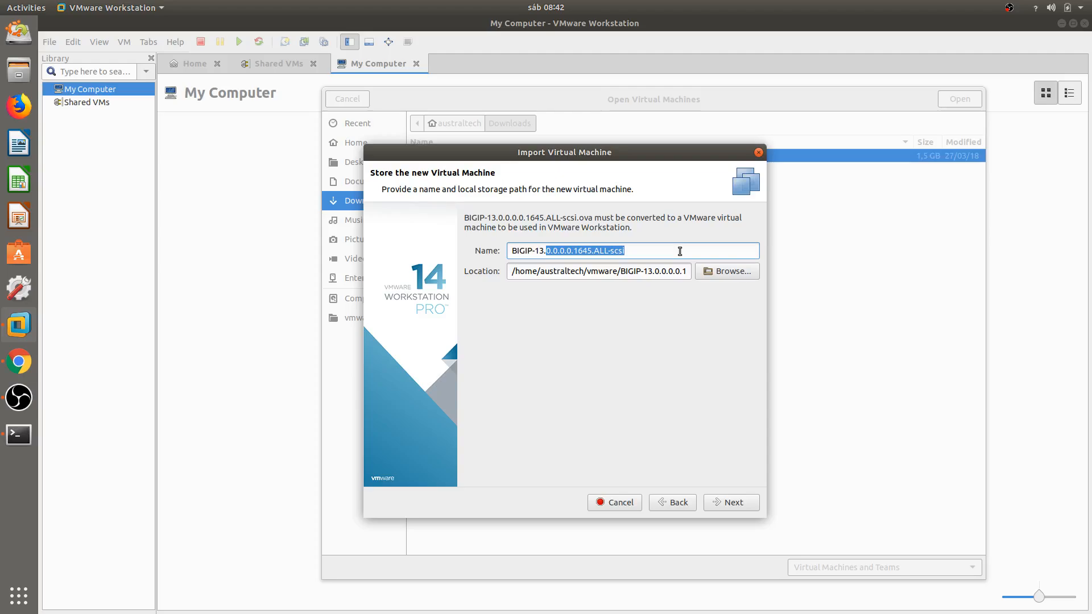
{"action": "key", "text": "BackSpace"}
{"action": "key", "text": "BackSpace"}
{"action": "type", "text": "-AustralTech"}
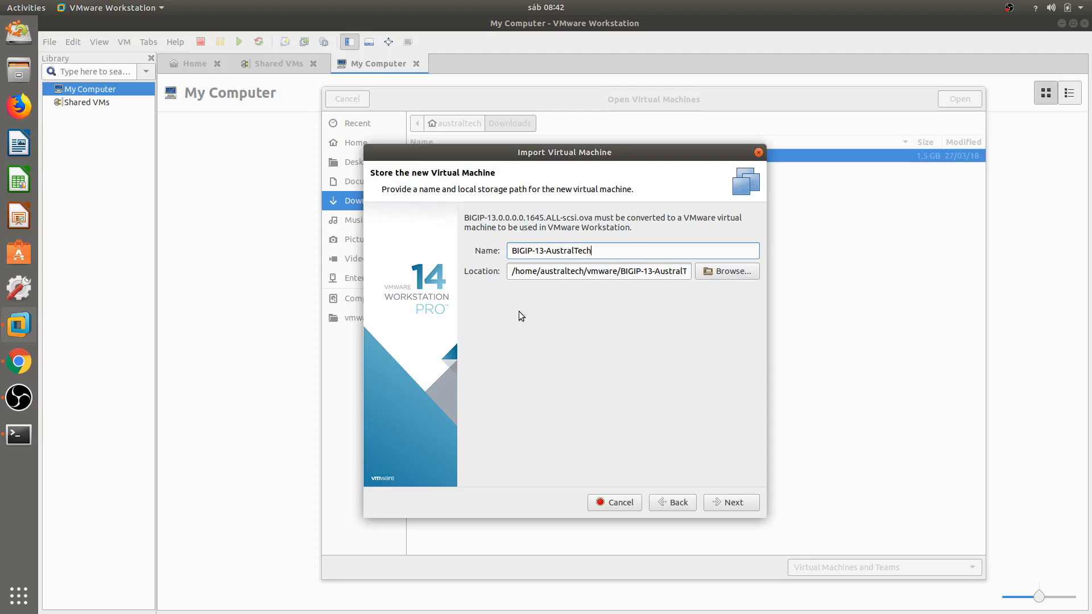
{"action": "left_click", "coordinate": [732, 505]}
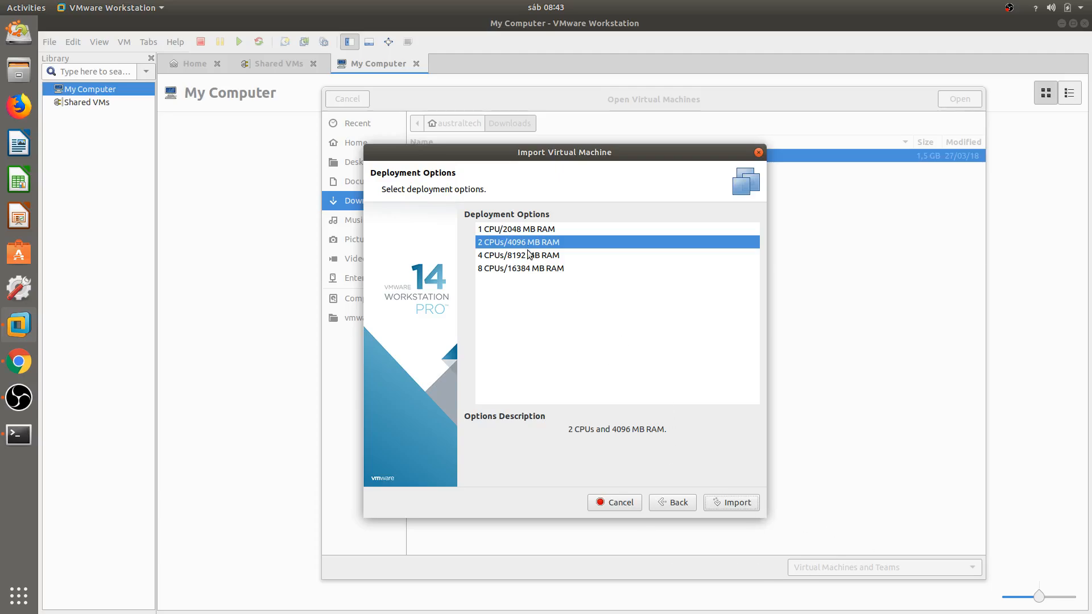
Import the VM with the default 2 CPUs/4096 MB RAM deployment option.
{"action": "left_click", "coordinate": [724, 505]}
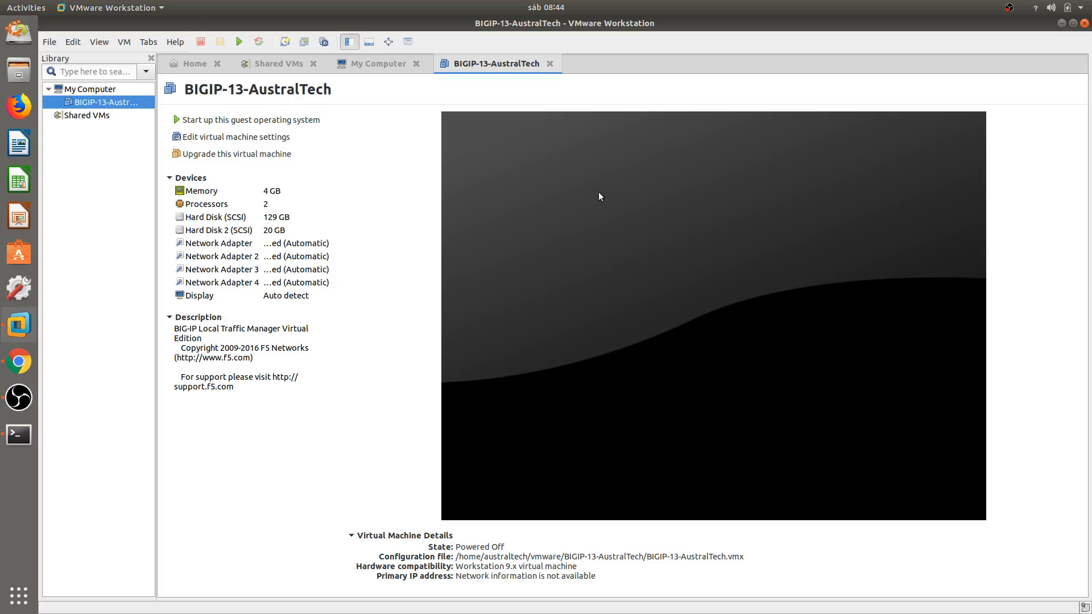
Open BIGIP-13-AustralTech's VM Settings and show Network Adapter 1.
{"action": "left_click", "coordinate": [124, 42]}
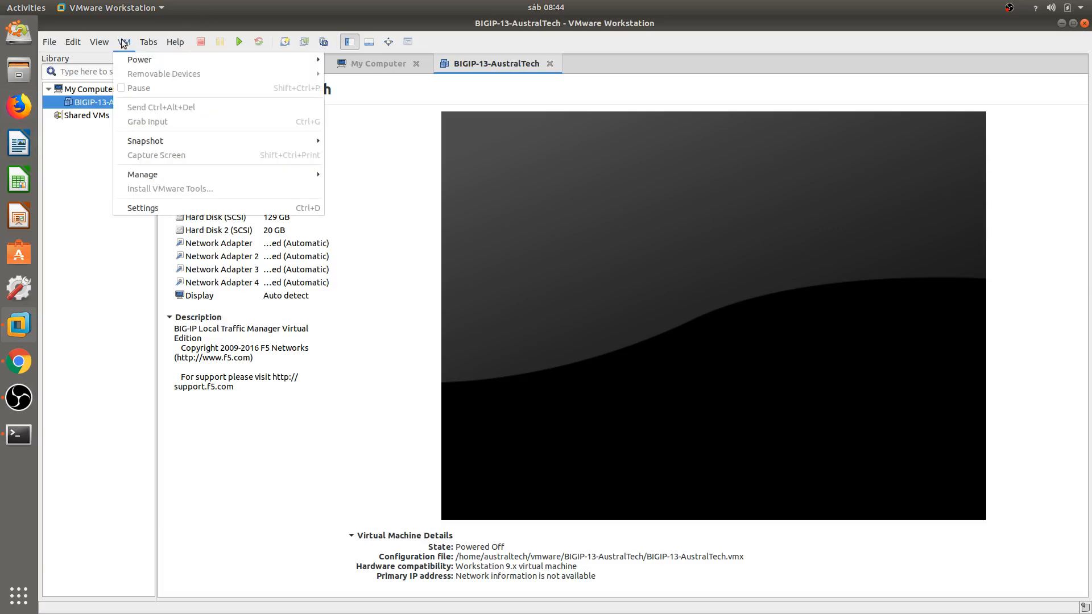
{"action": "left_click", "coordinate": [182, 208]}
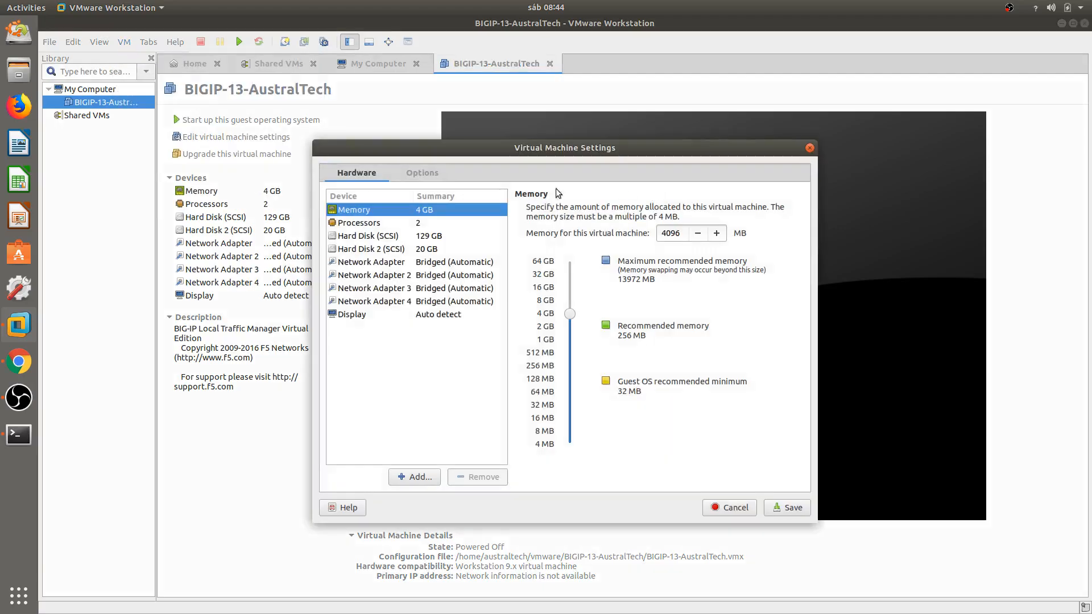
{"action": "left_click", "coordinate": [439, 265]}
{"action": "left_click_drag", "start_coordinate": [563, 150], "coordinate": [680, 139]}
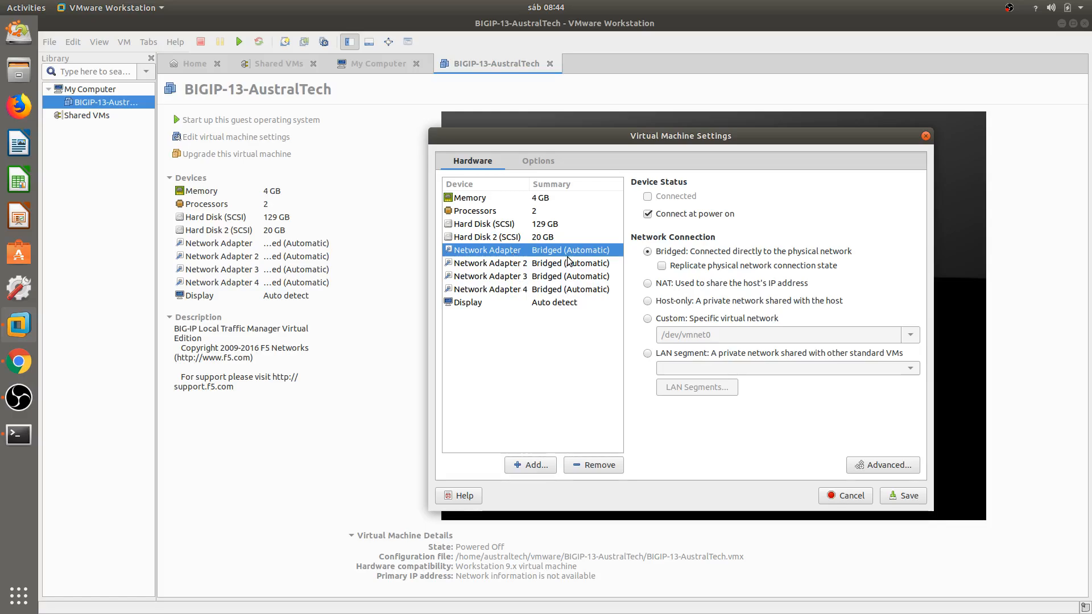
Review Network Adapters 2, 3 and 4, all bridged, ending back on the first.
{"action": "left_click", "coordinate": [522, 267]}
{"action": "left_click", "coordinate": [520, 276]}
{"action": "left_click", "coordinate": [523, 288]}
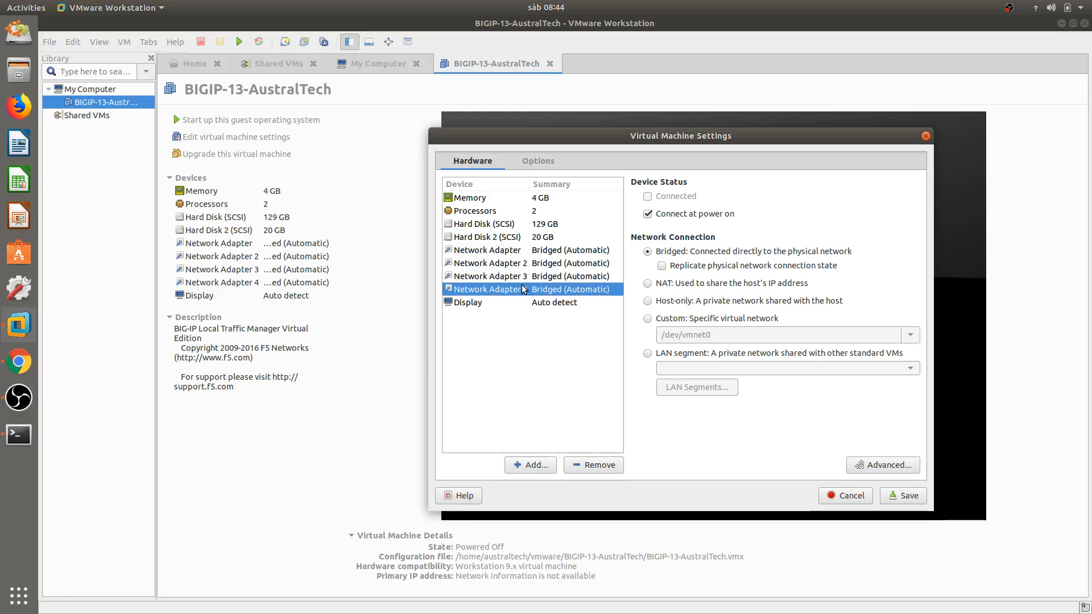
{"action": "left_click", "coordinate": [530, 254]}
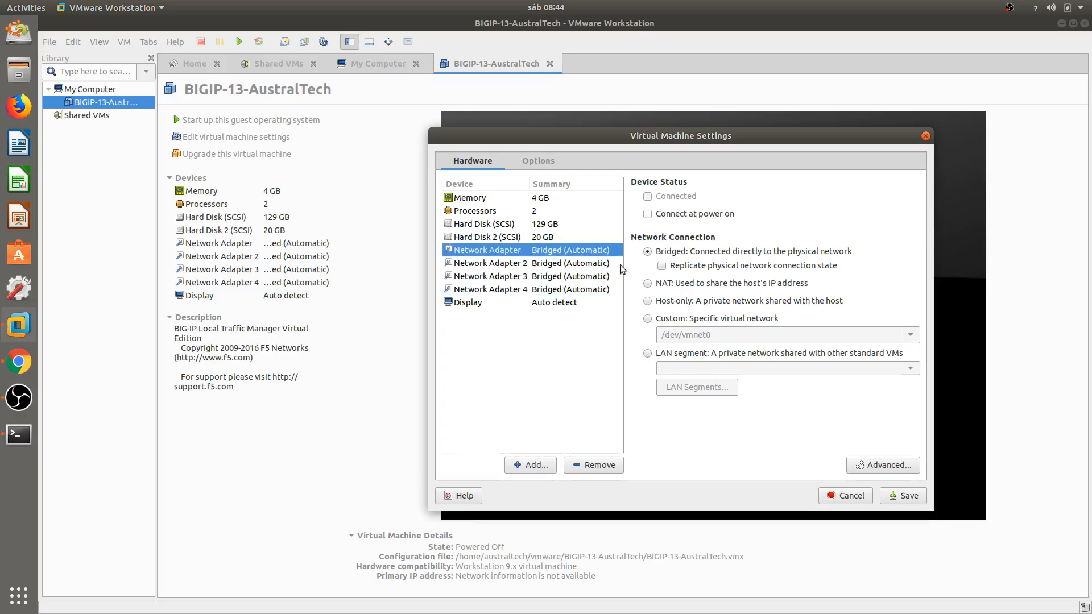
{"action": "left_click", "coordinate": [550, 263]}
{"action": "left_click", "coordinate": [546, 277]}
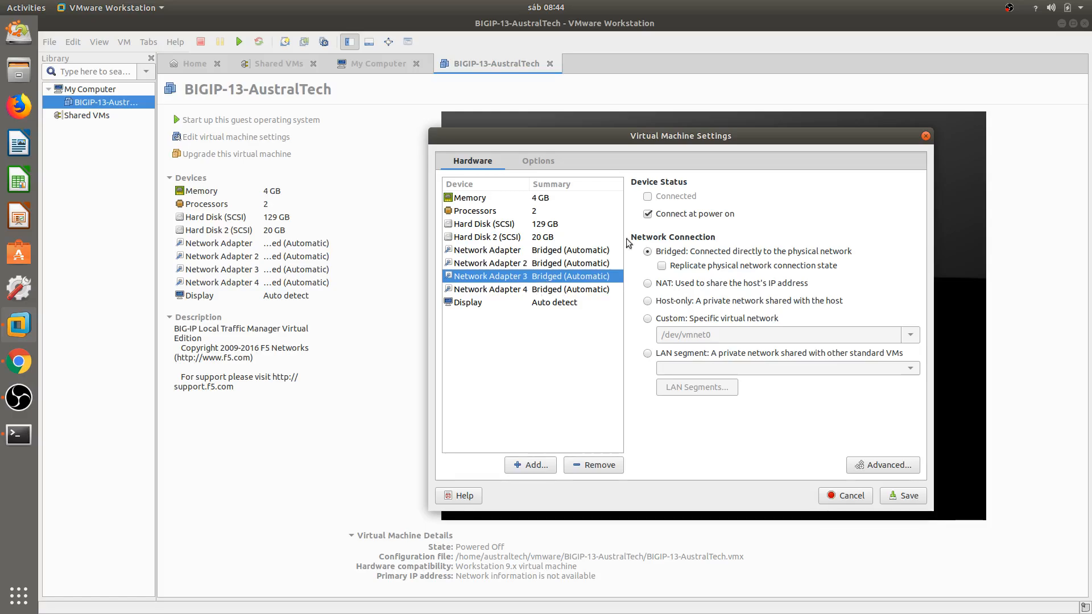
{"action": "left_click", "coordinate": [585, 290]}
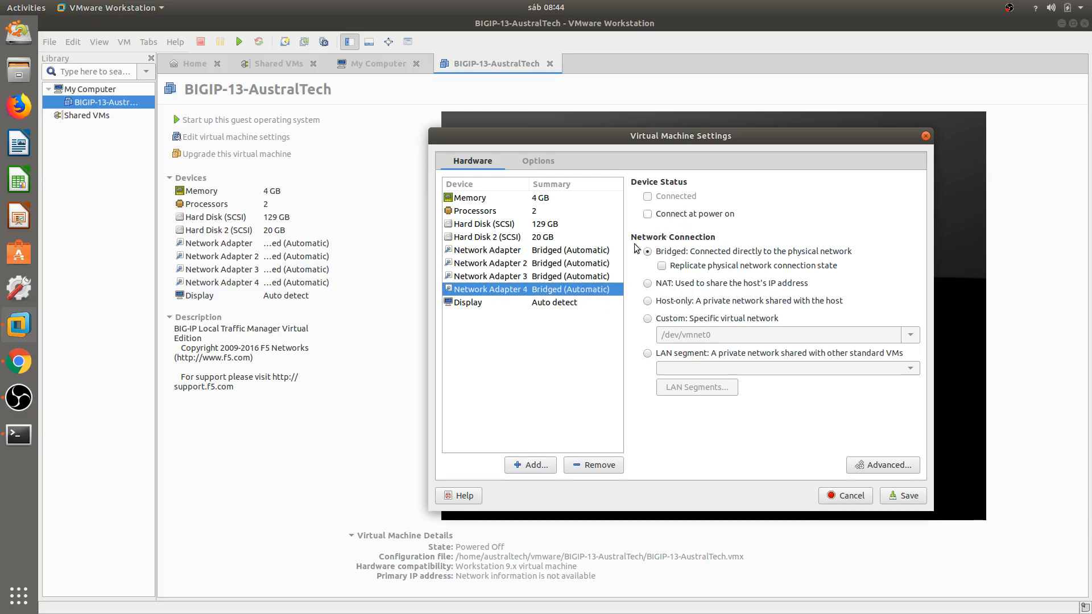
{"action": "left_click", "coordinate": [538, 253]}
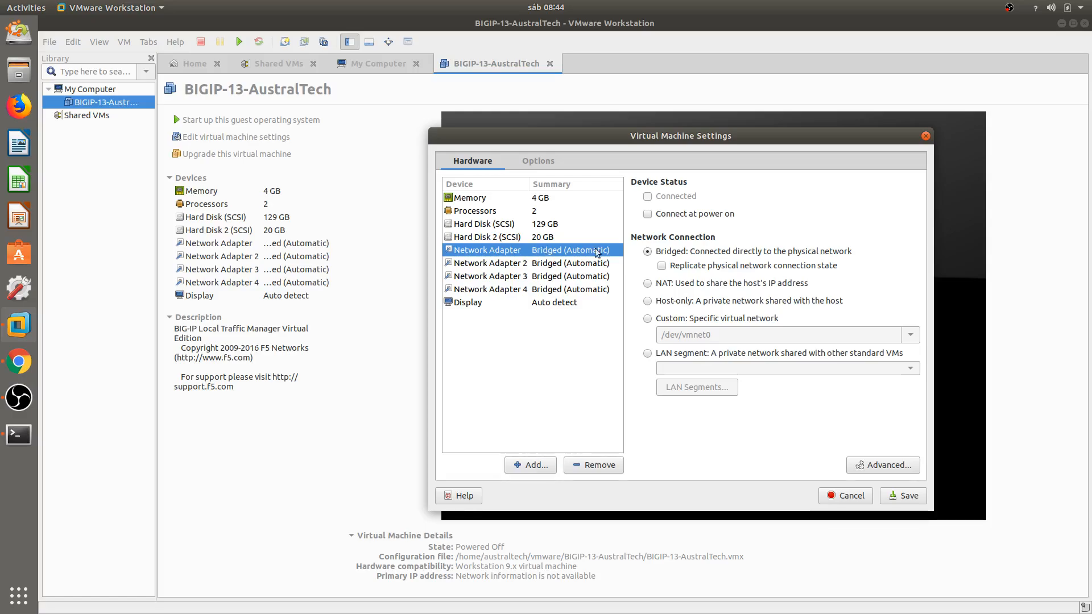
Set the first network adapter to Custom: specific virtual network /dev/vmnet1.
{"action": "left_click", "coordinate": [662, 319]}
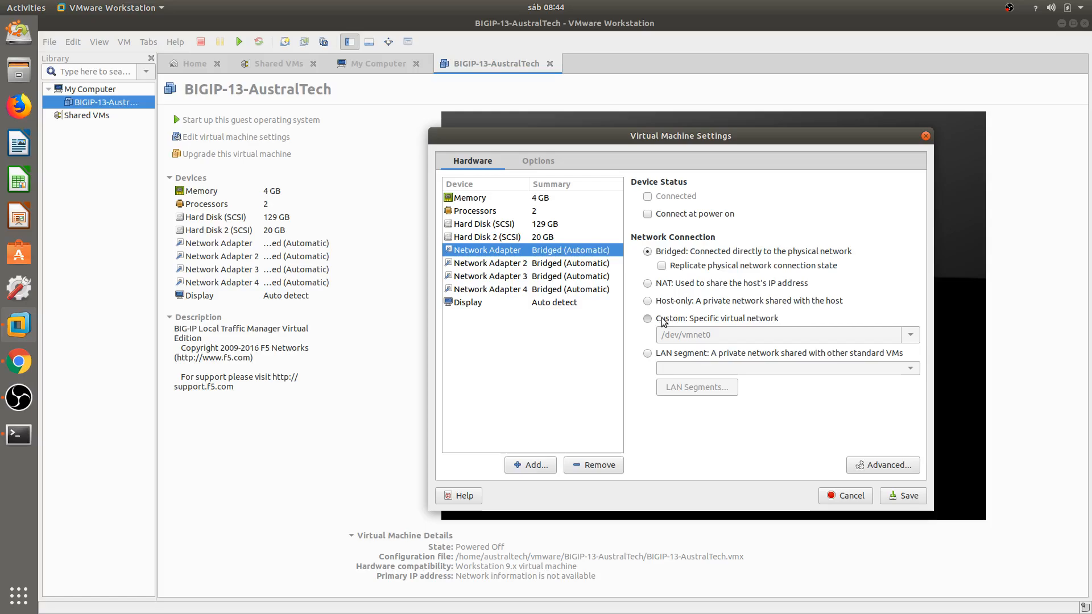
{"action": "left_click", "coordinate": [911, 337]}
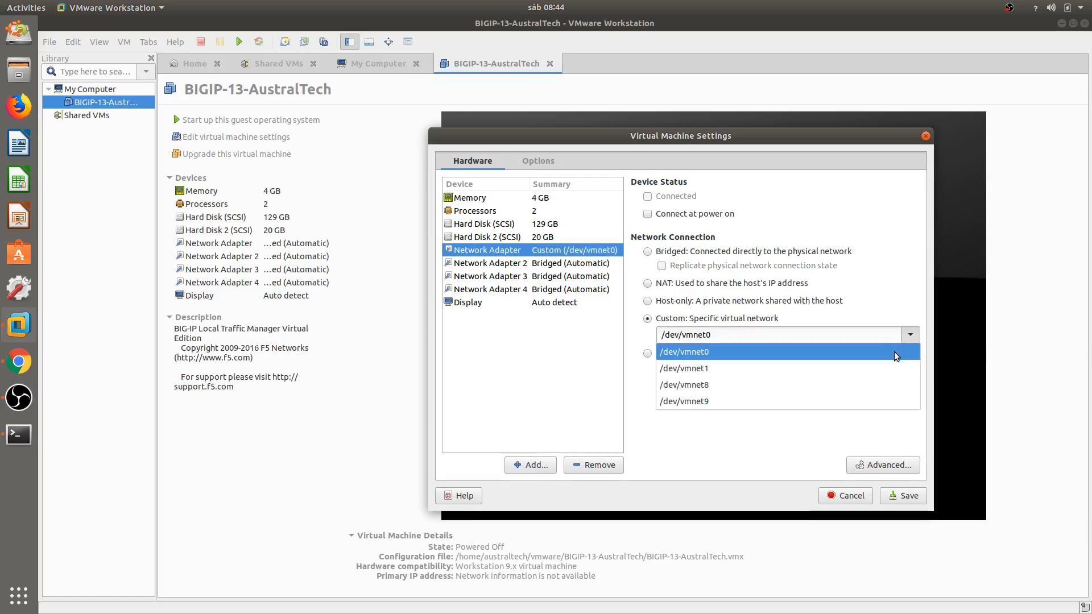
{"action": "left_click", "coordinate": [691, 377]}
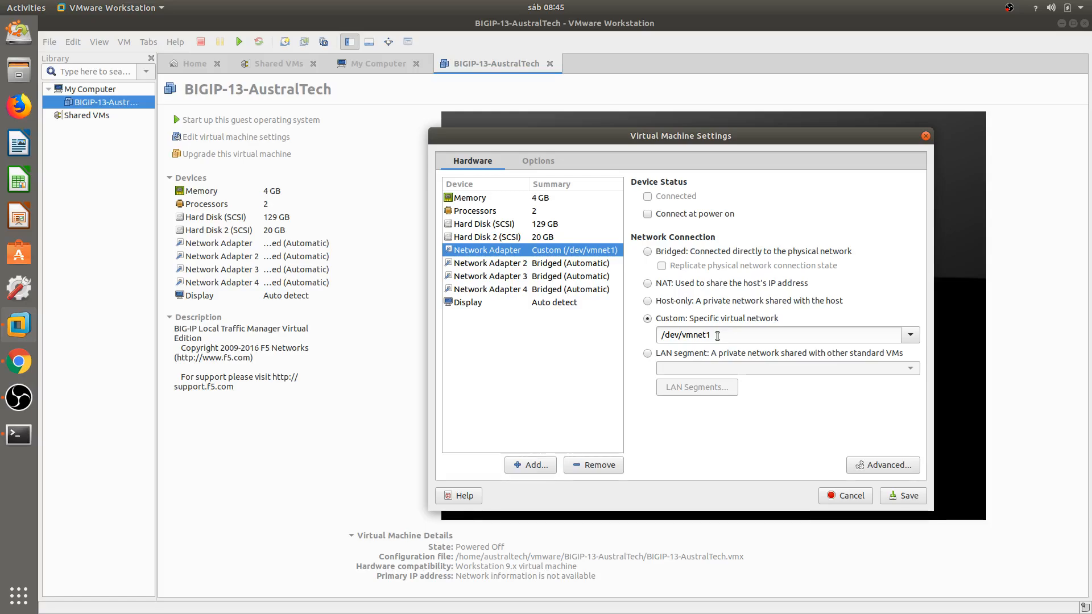
{"action": "left_click_drag", "start_coordinate": [682, 335], "coordinate": [712, 336]}
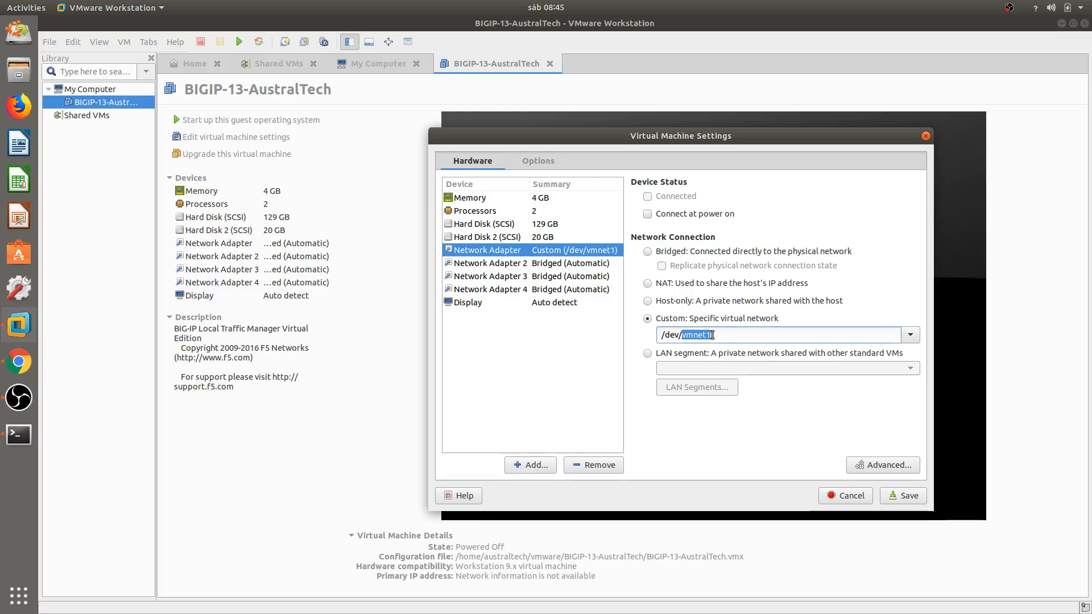
{"action": "left_click", "coordinate": [738, 340]}
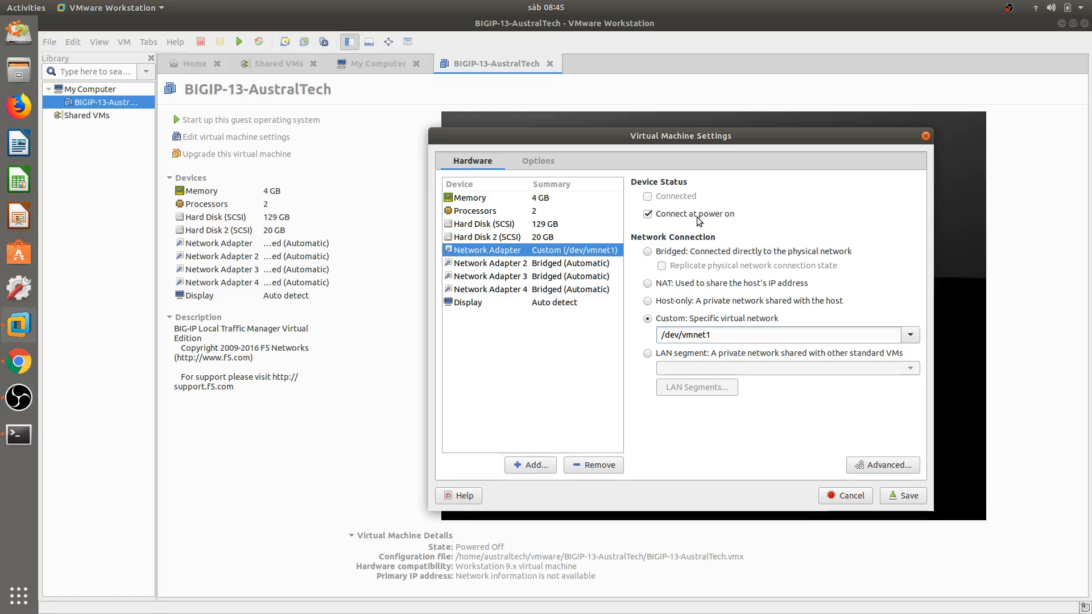
Check adapters 3 and 4, return to the first adapter, and save the settings.
{"action": "left_click", "coordinate": [576, 277]}
{"action": "left_click", "coordinate": [585, 291]}
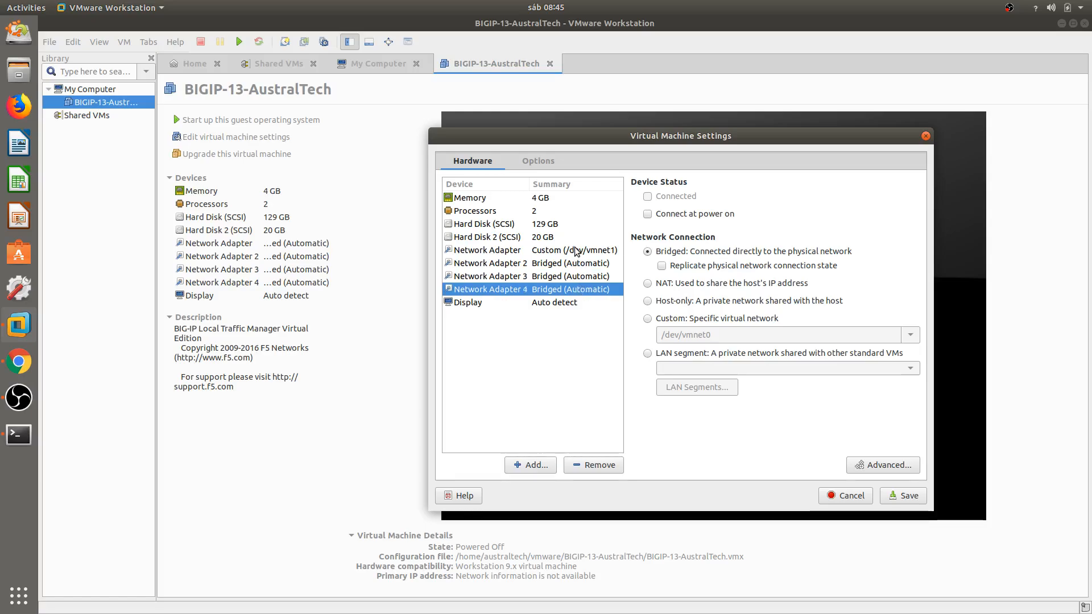
{"action": "left_click", "coordinate": [577, 252]}
{"action": "left_click", "coordinate": [917, 499]}
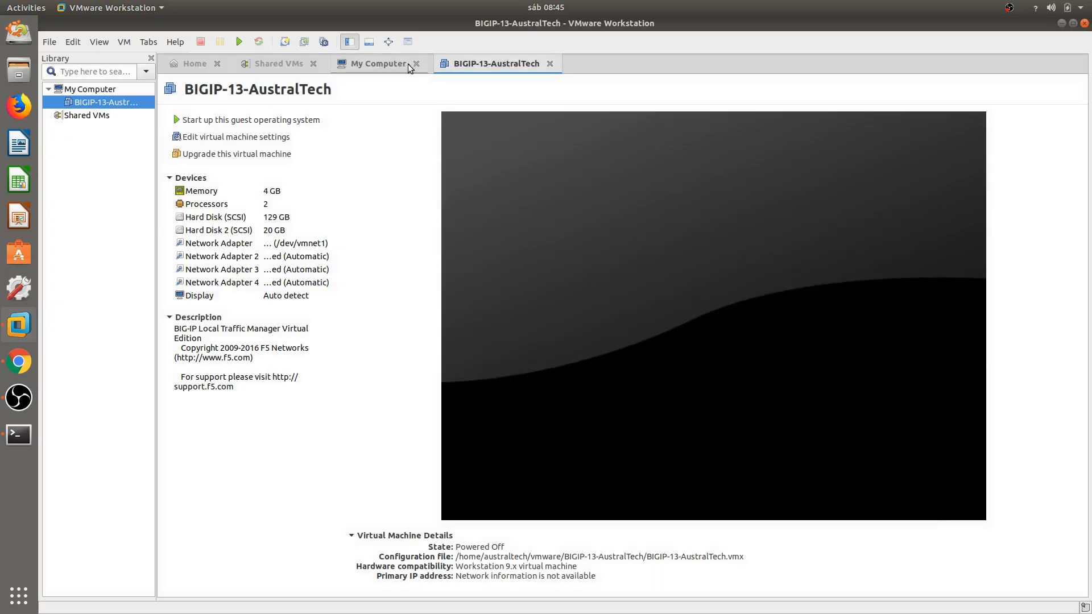
Power on BIGIP-13-AustralTech and bring the ~/Downloads terminal back to the front.
{"action": "left_click", "coordinate": [237, 41]}
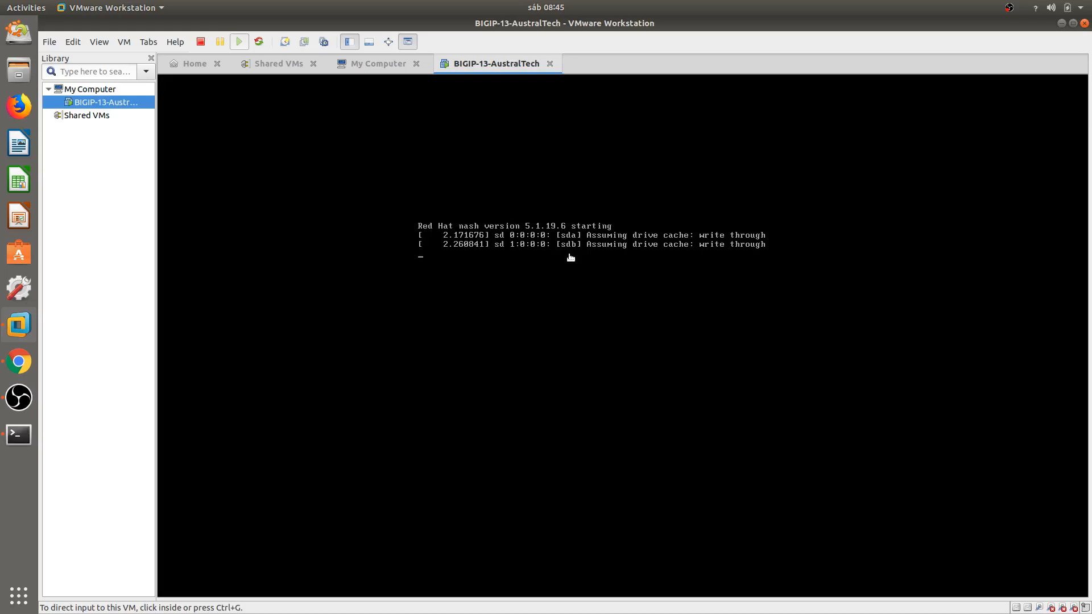
{"action": "left_click", "coordinate": [23, 432]}
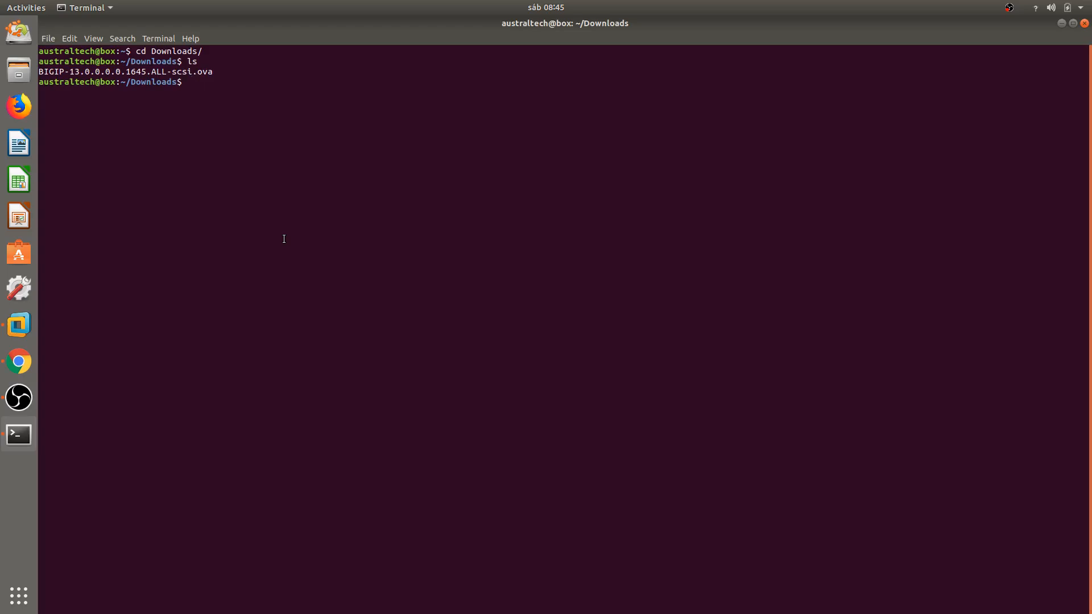
Run ifconfig and select vmnet1's address 172.16.253.1, then return to VMware.
{"action": "type", "text": "ifconfig"}
{"action": "key", "text": "Return"}
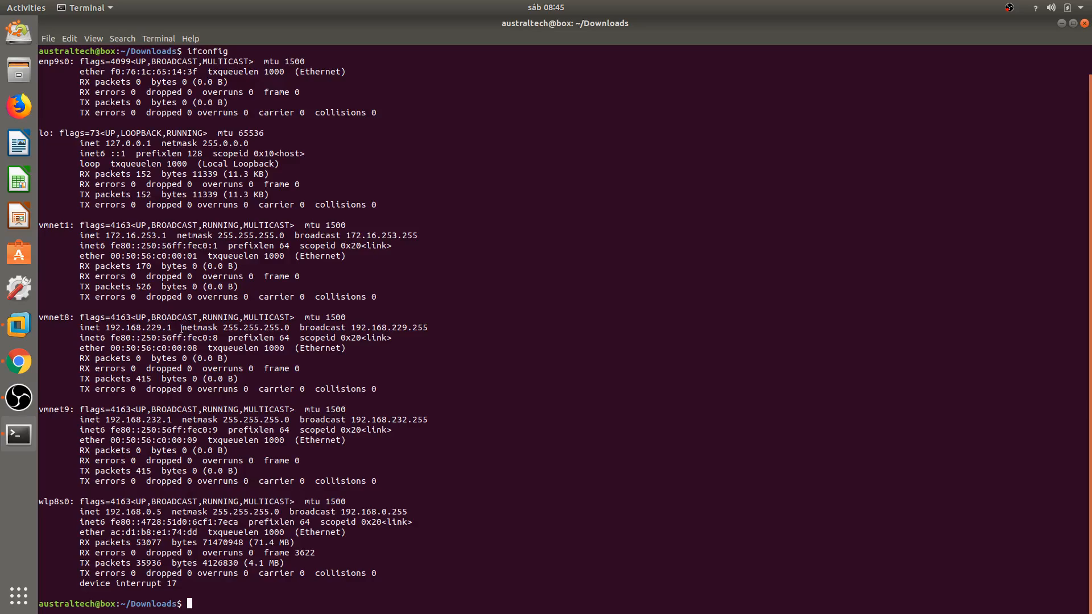
{"action": "double_click", "coordinate": [55, 225]}
{"action": "left_click_drag", "start_coordinate": [108, 236], "coordinate": [167, 236]}
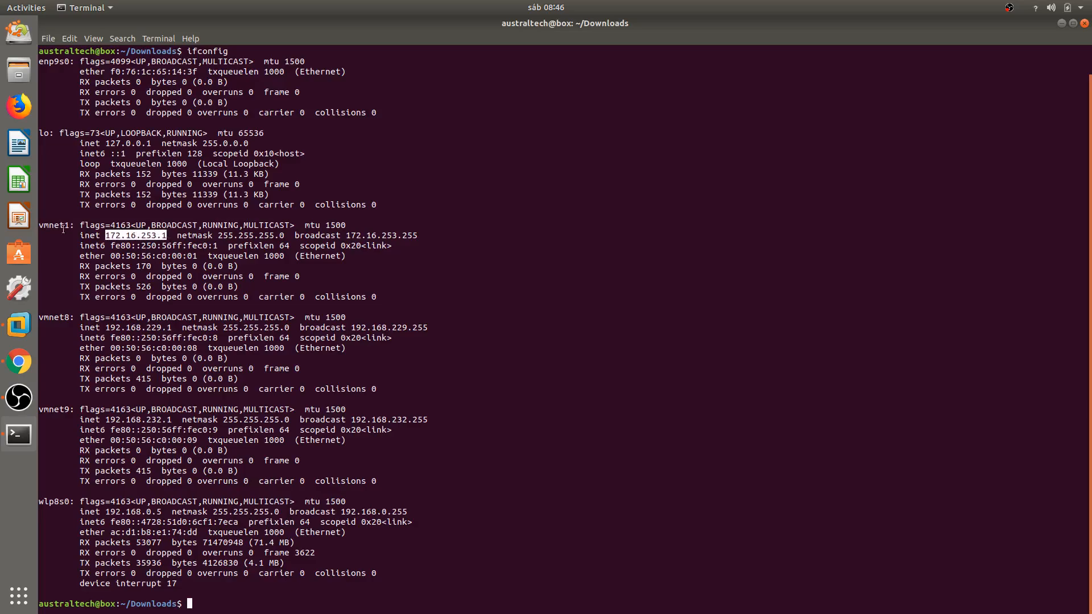
{"action": "left_click", "coordinate": [107, 236]}
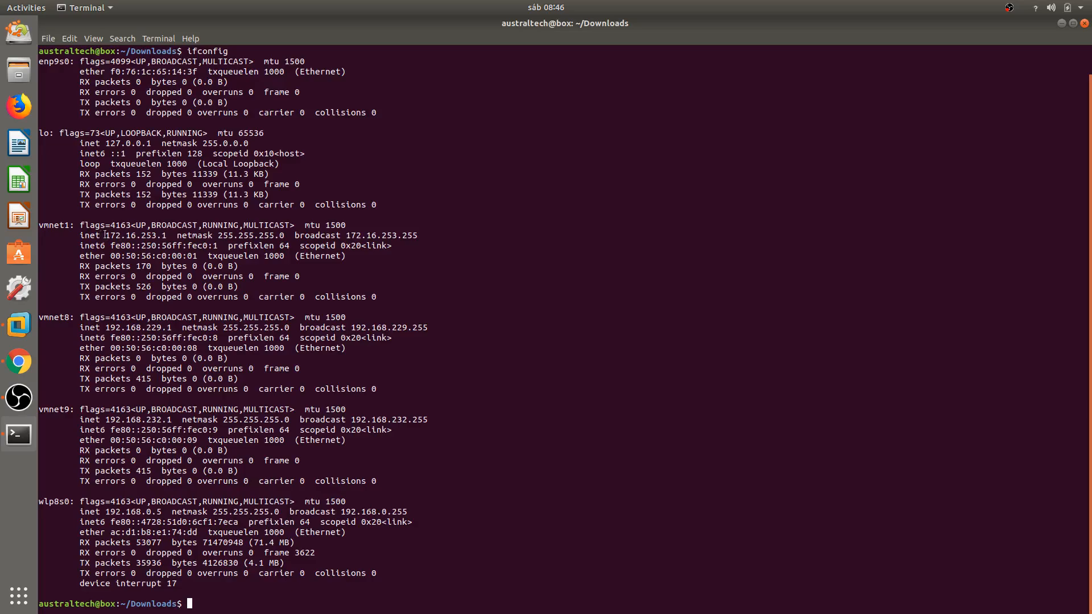
{"action": "double_click", "coordinate": [122, 236]}
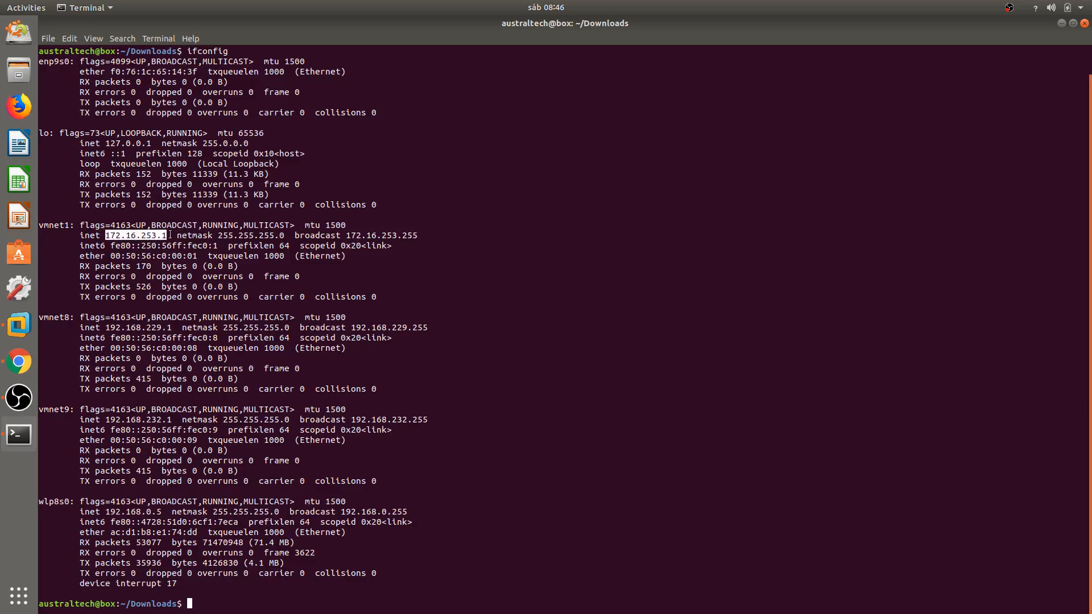
{"action": "left_click", "coordinate": [170, 235]}
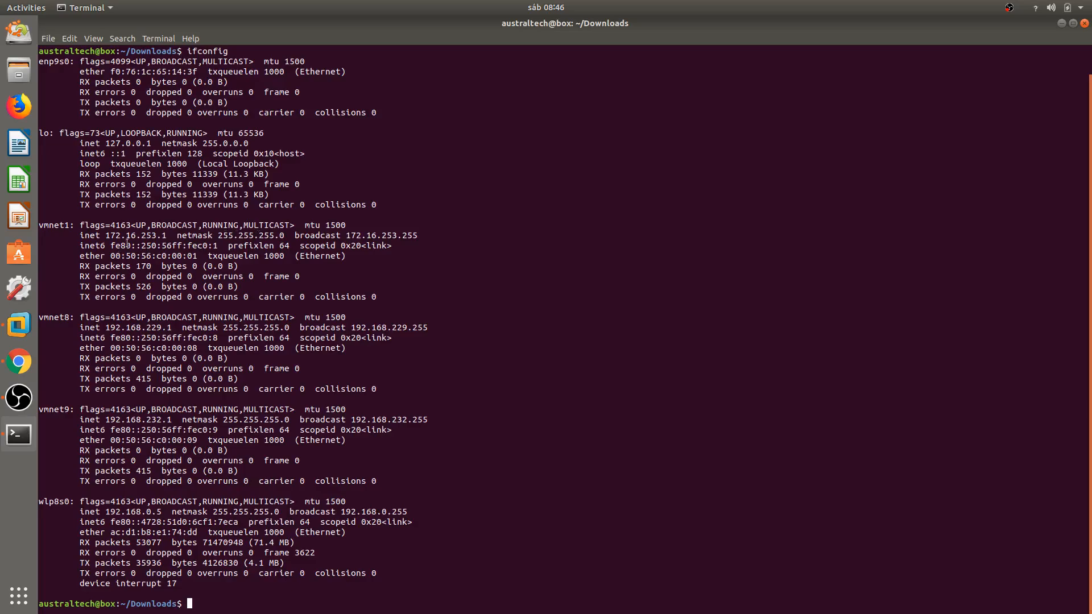
{"action": "left_click_drag", "start_coordinate": [108, 235], "coordinate": [160, 234]}
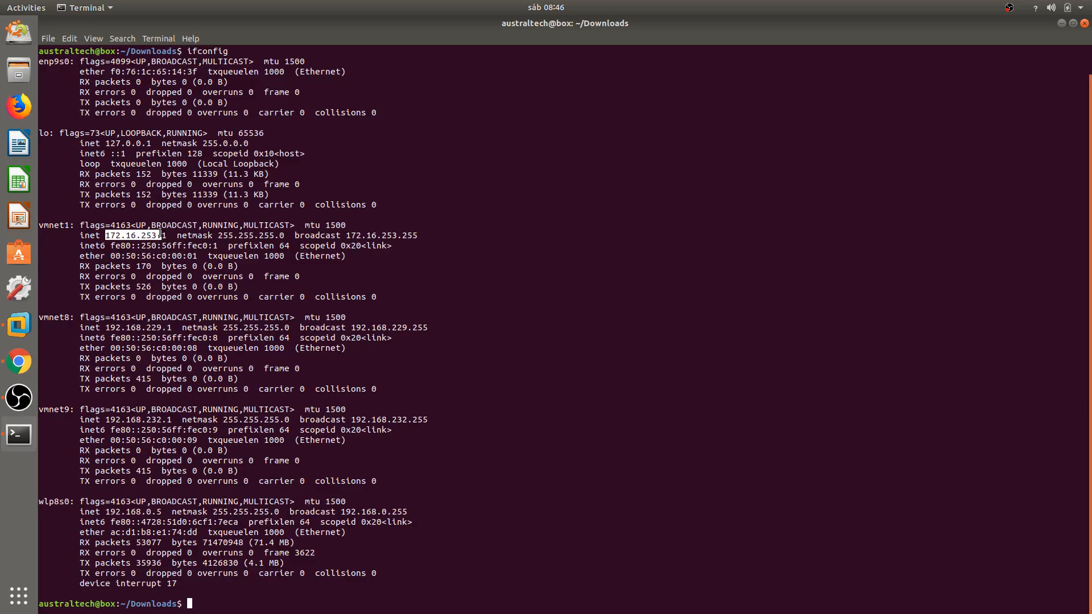
{"action": "left_click_drag", "start_coordinate": [160, 233], "coordinate": [164, 234]}
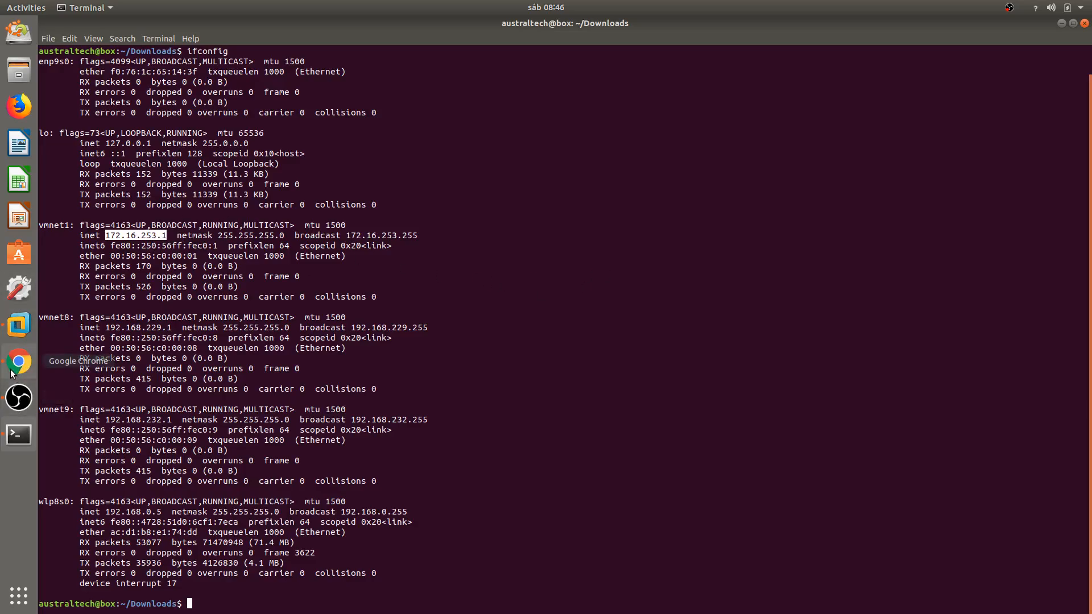
{"action": "left_click", "coordinate": [19, 325]}
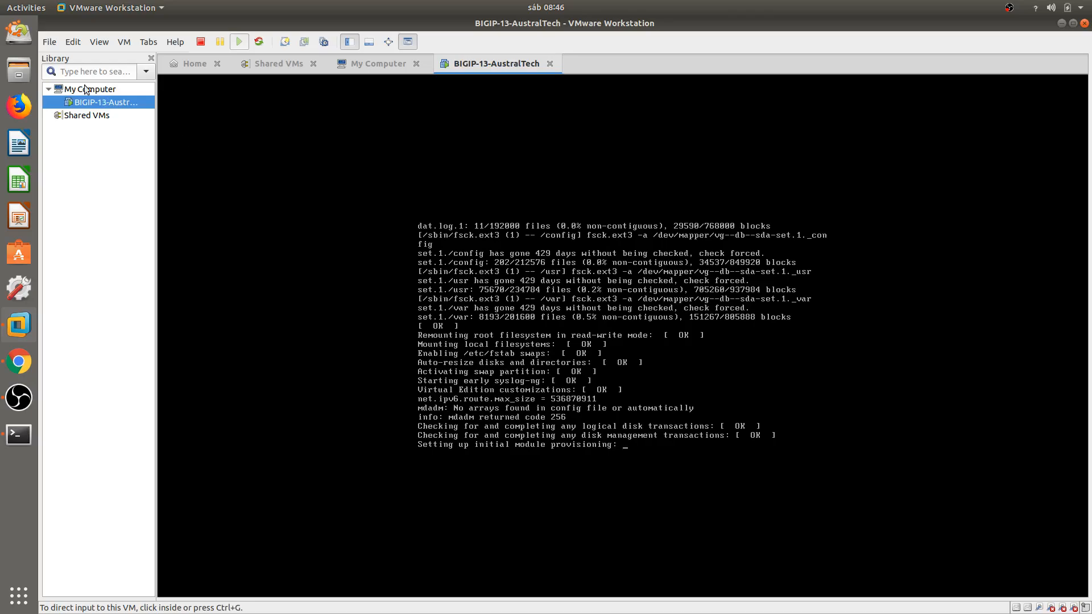
Review Network Adapters 1–4 in VM Settings, checking adapter 1 is on vmnet1, and close unchanged.
{"action": "left_click", "coordinate": [124, 42]}
{"action": "left_click", "coordinate": [178, 209]}
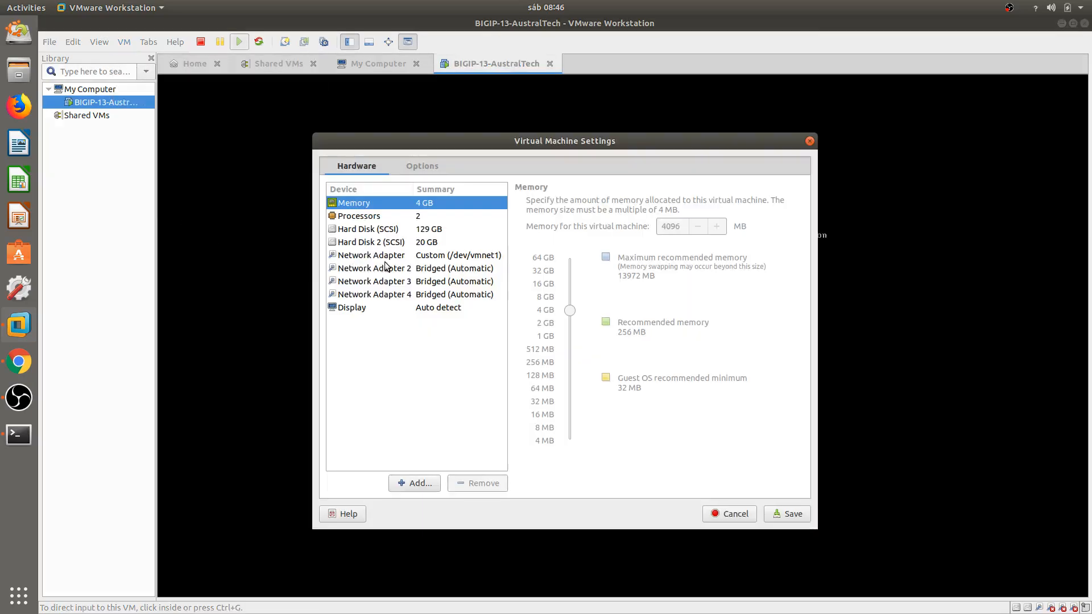
{"action": "left_click", "coordinate": [385, 257]}
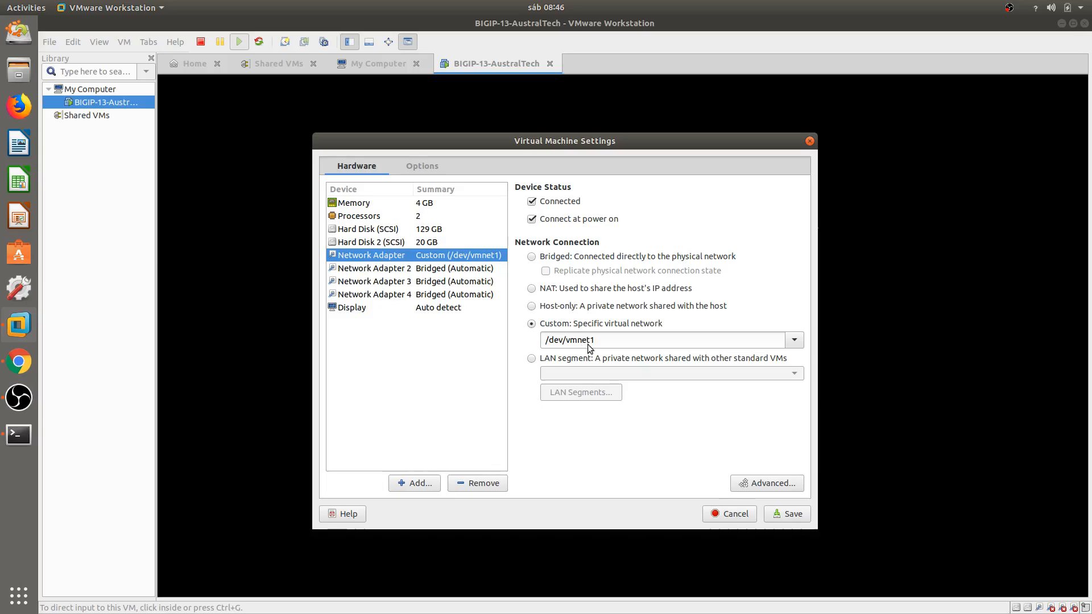
{"action": "left_click", "coordinate": [455, 274]}
{"action": "left_click", "coordinate": [456, 283]}
{"action": "left_click", "coordinate": [459, 300]}
{"action": "left_click", "coordinate": [461, 258]}
{"action": "left_click_drag", "start_coordinate": [594, 143], "coordinate": [701, 140]}
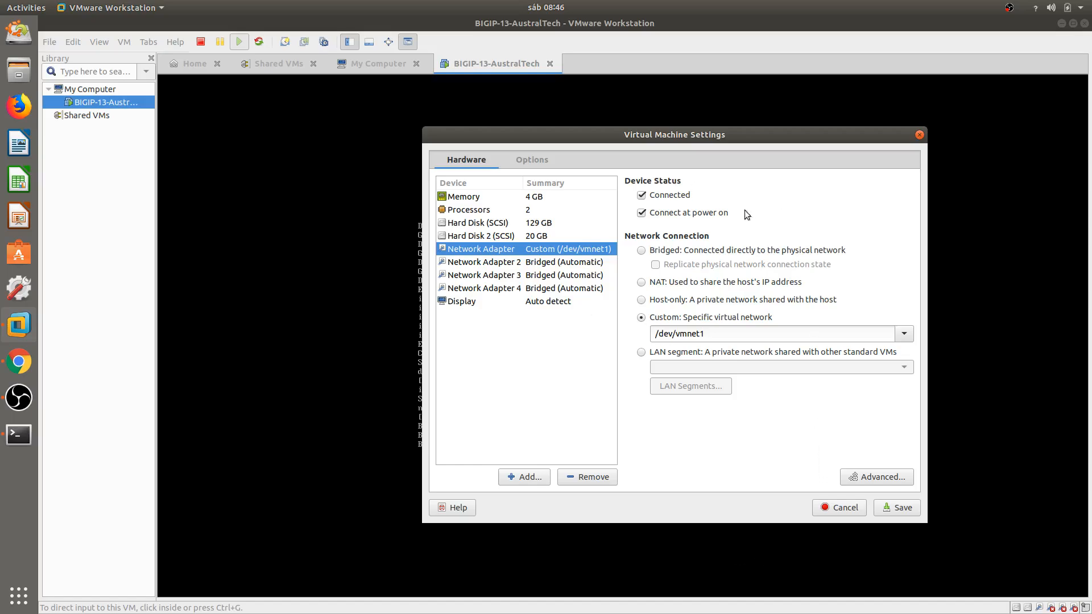
{"action": "left_click", "coordinate": [920, 135]}
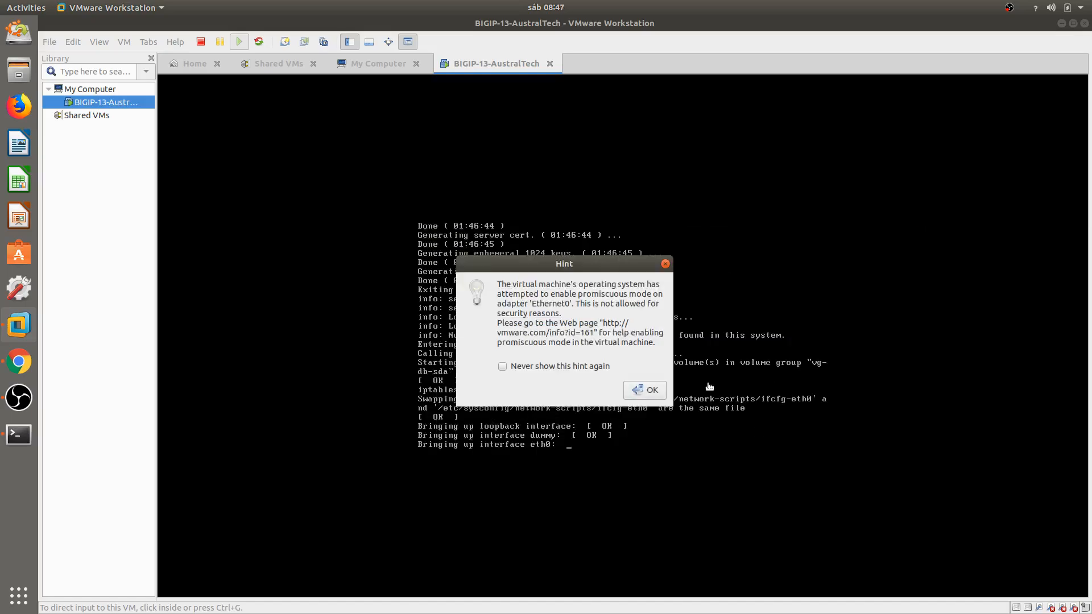
Dismiss the Ethernet0 promiscuous-mode hint so boot reaches the BIG-IP 13.0.0 login prompt.
{"action": "left_click", "coordinate": [643, 390]}
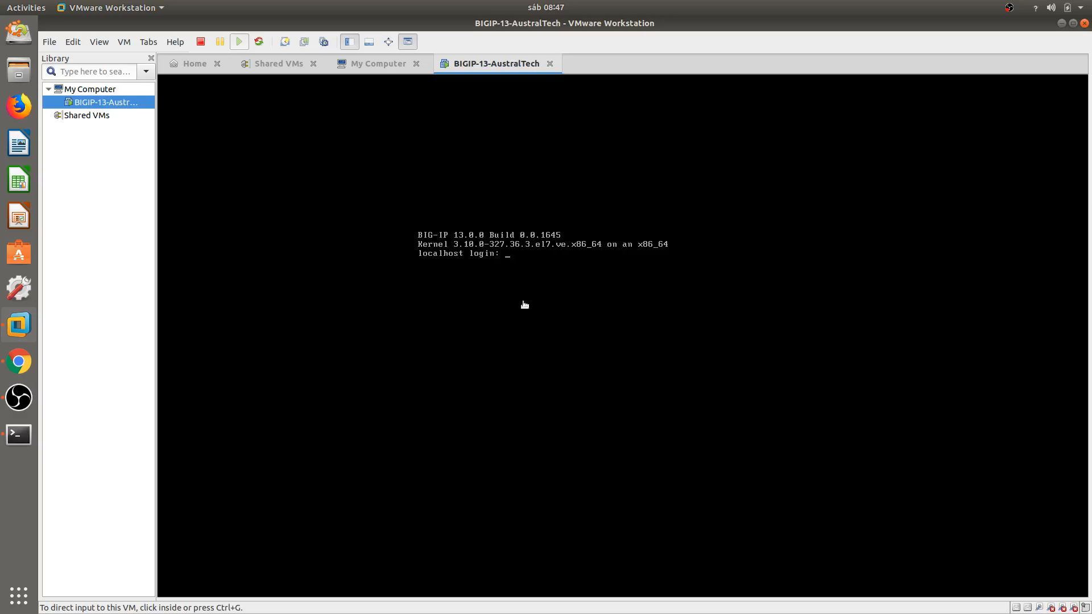
Log in as root on the VM console to reach the config # prompt.
{"action": "left_click", "coordinate": [551, 266]}
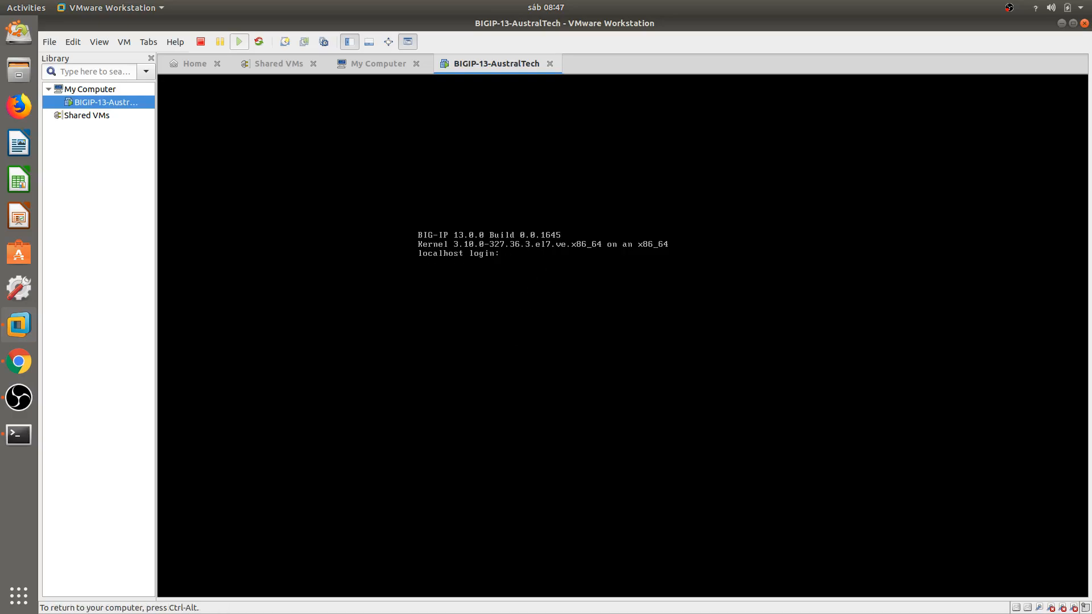
{"action": "type", "text": "root"}
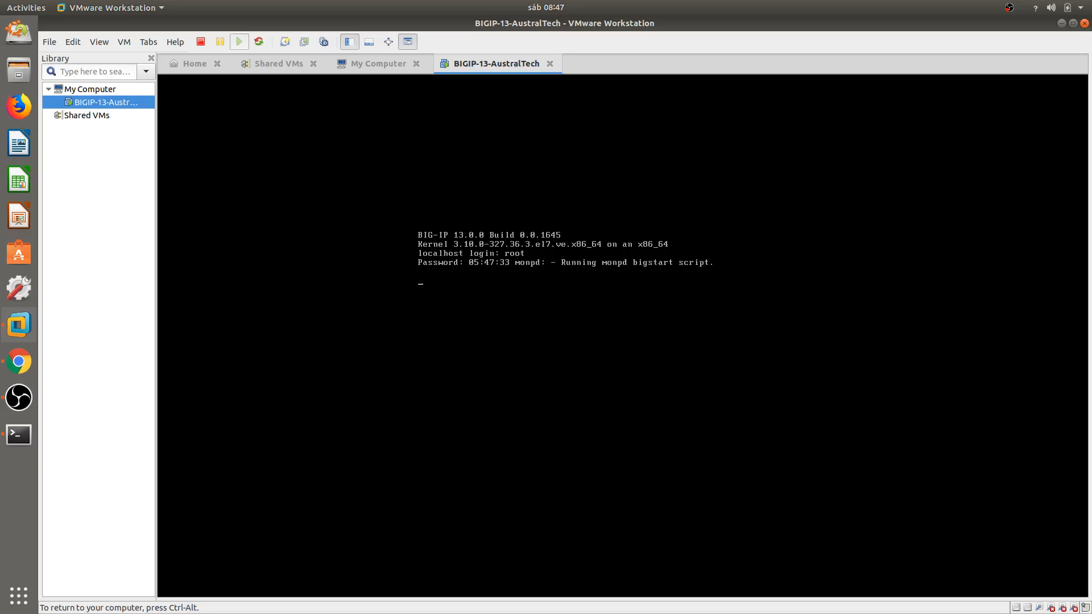
{"action": "key", "text": "Return"}
{"action": "key", "text": "Return"}
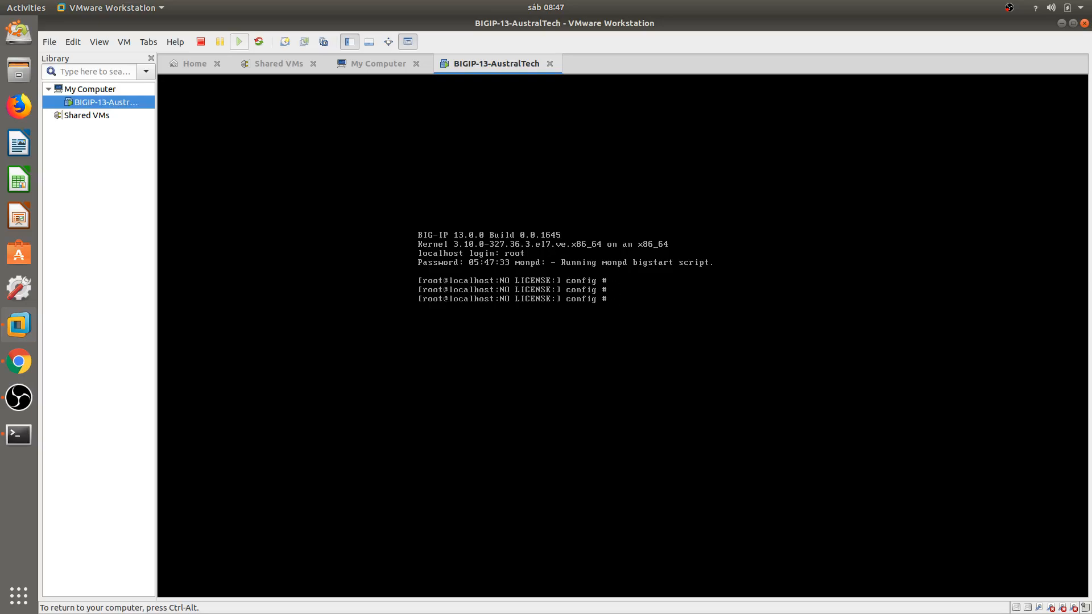